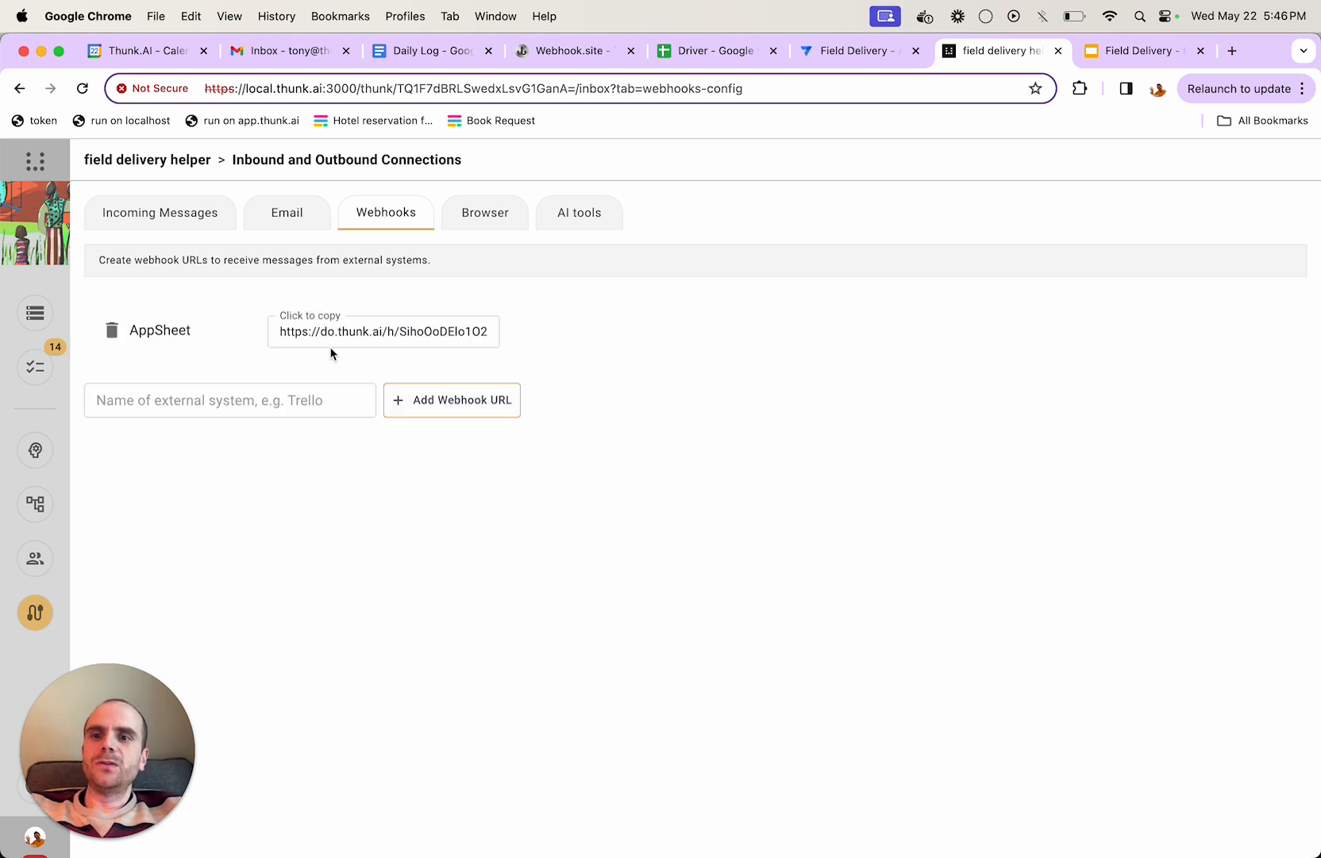
# Copy the AppSheet webhook URL into the URL of the Field Delivery bot's webhook task in AppSheet and save the app.
pyautogui.click(326, 335)
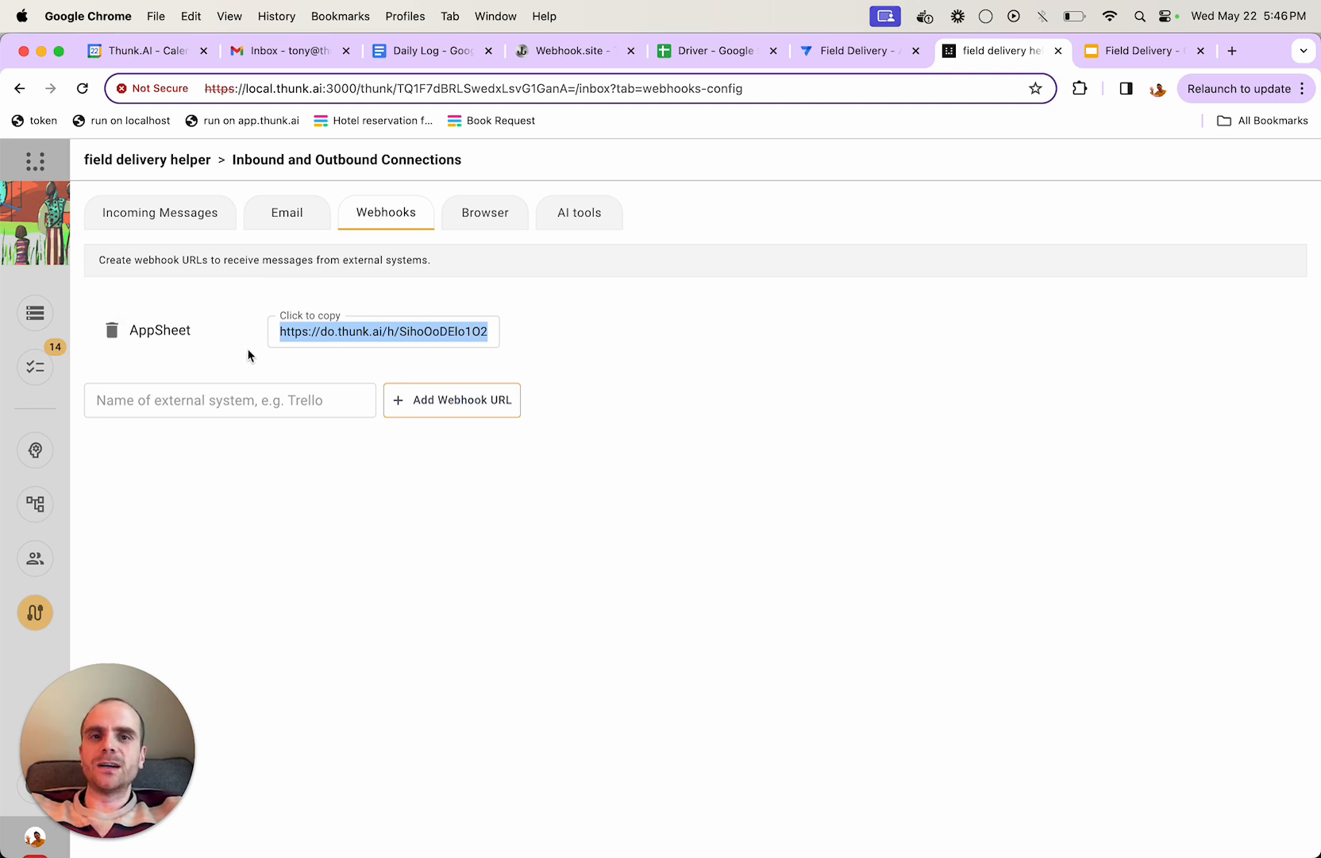
pyautogui.click(879, 53)
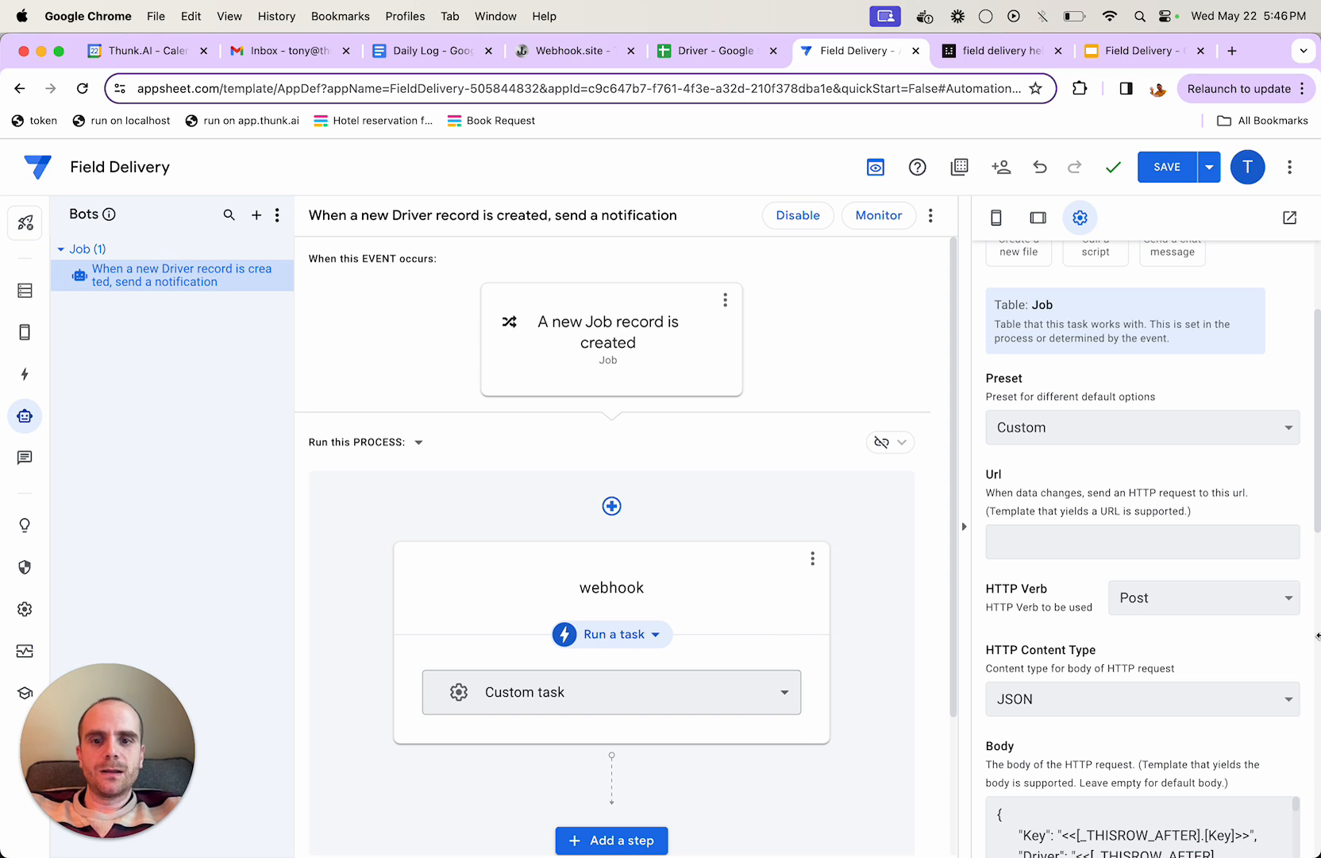
pyautogui.click(1060, 532)
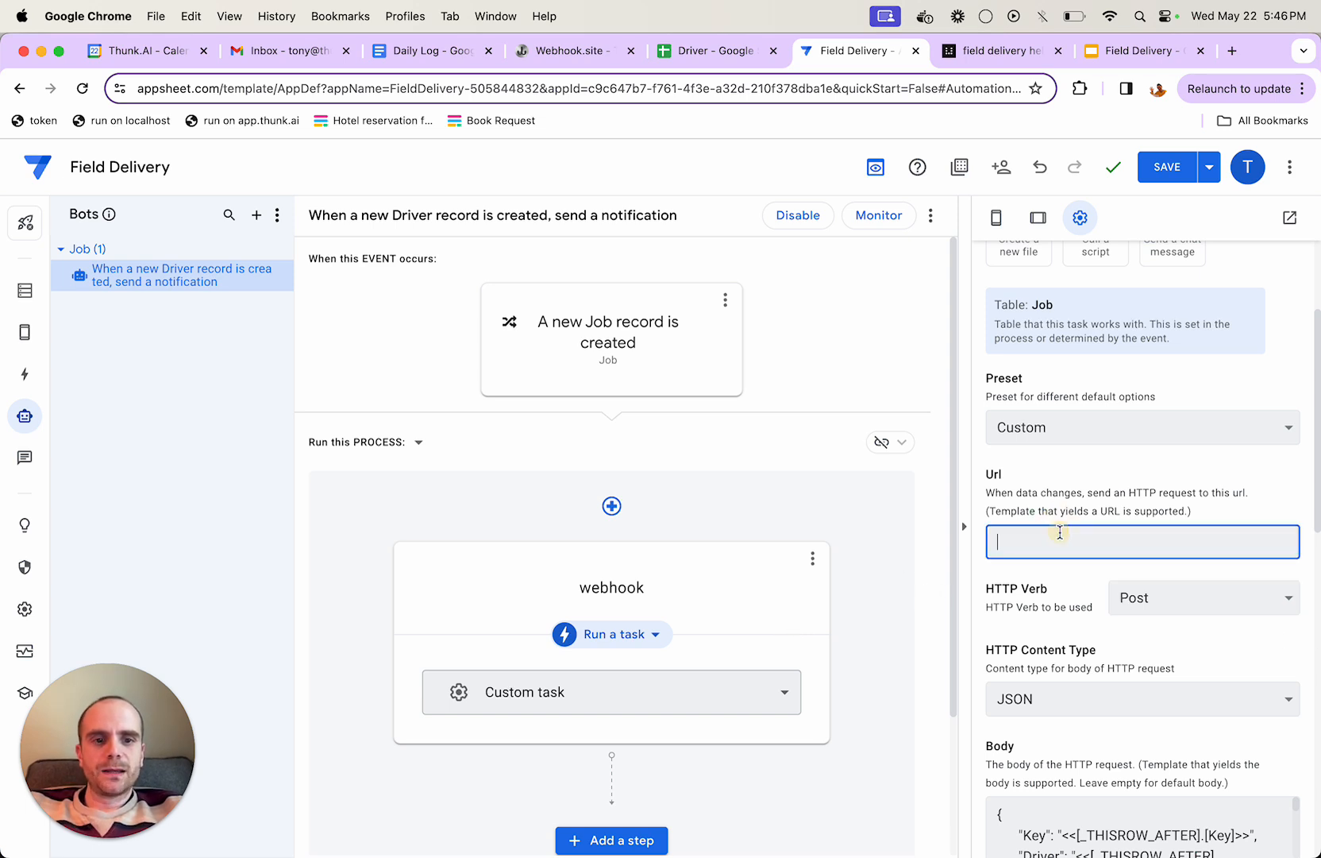
pyautogui.press('super+v')
pyautogui.click(1071, 510)
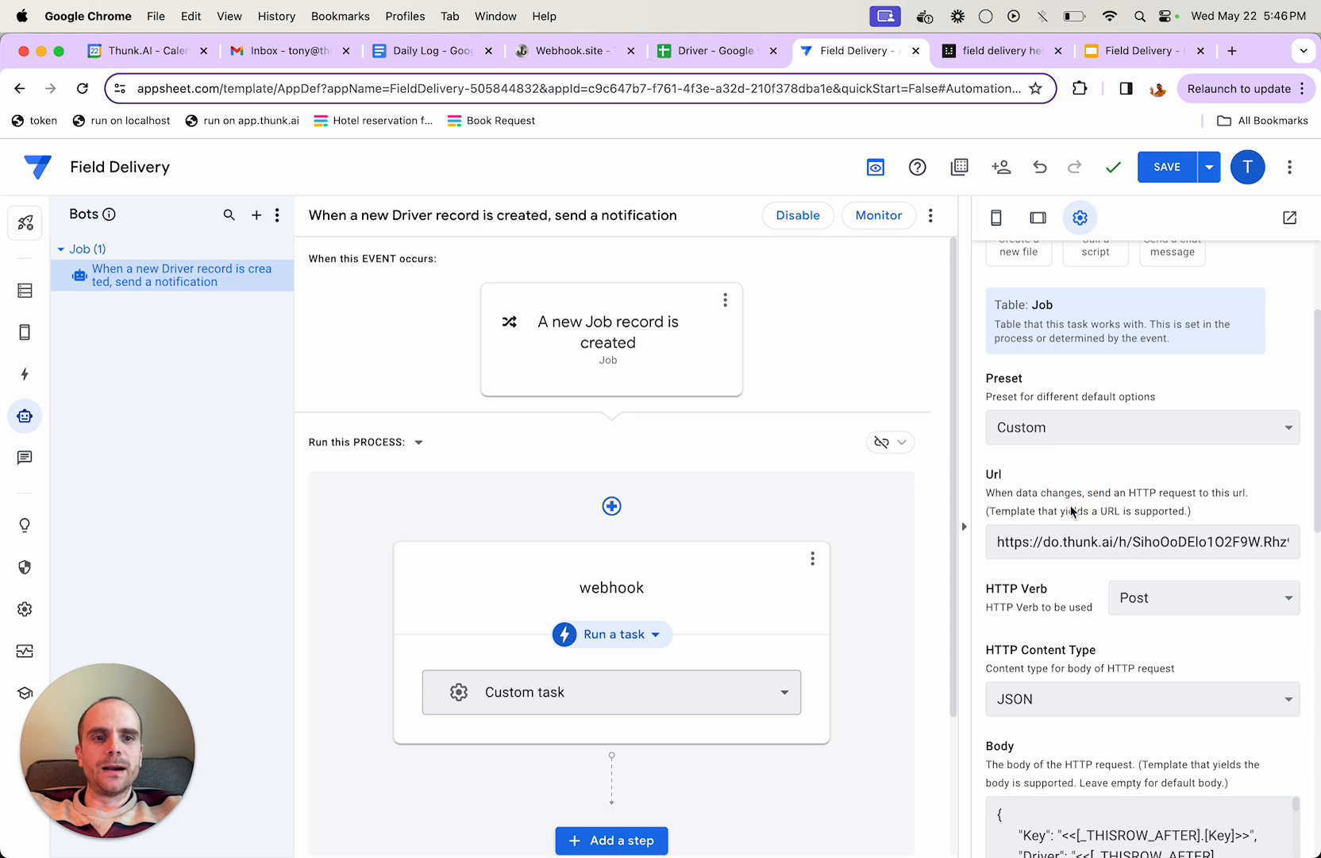
pyautogui.click(1173, 167)
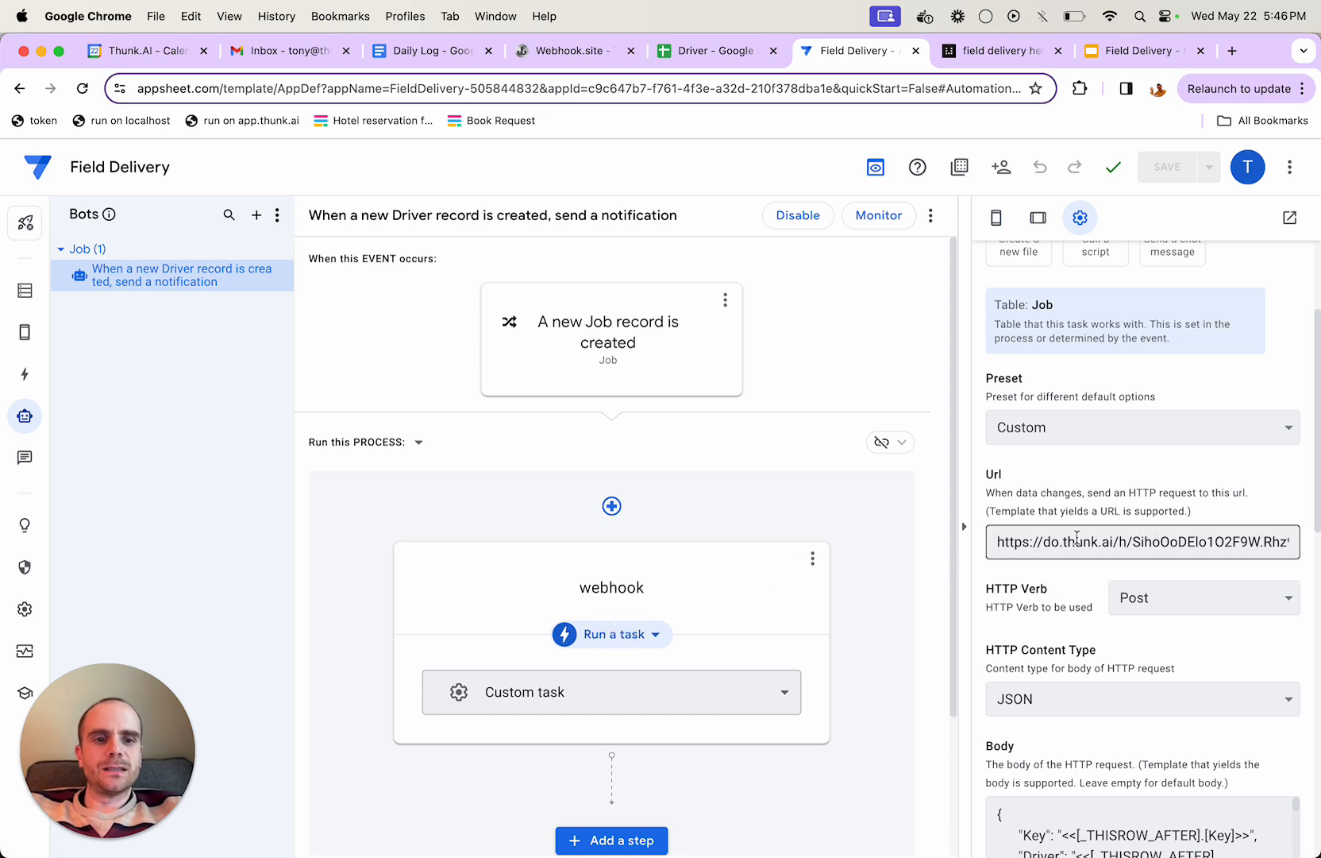
# Switch back to the field delivery helper in Thunk.AI and add a blank AI tool to its connections.
pyautogui.click(1009, 54)
pyautogui.click(748, 333)
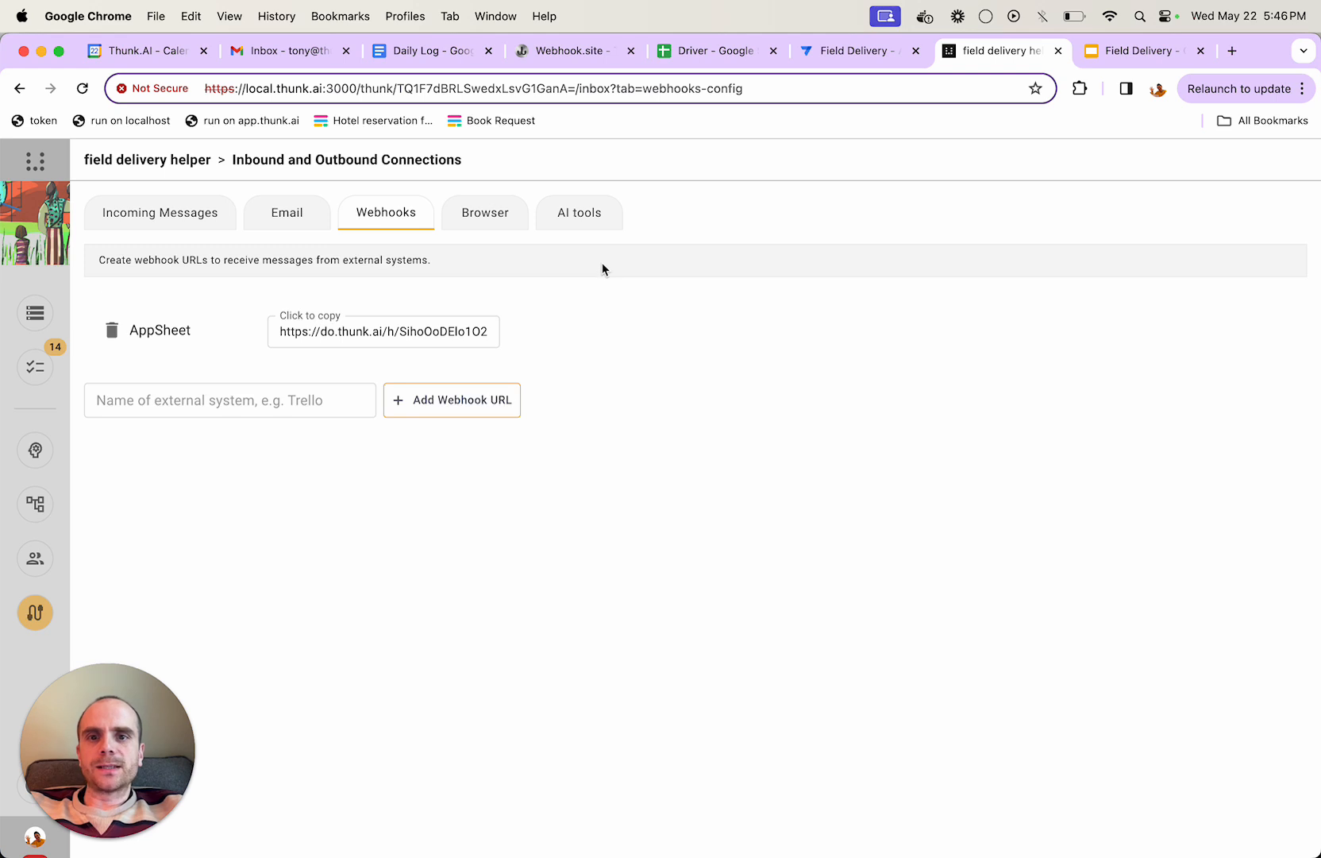
pyautogui.click(600, 219)
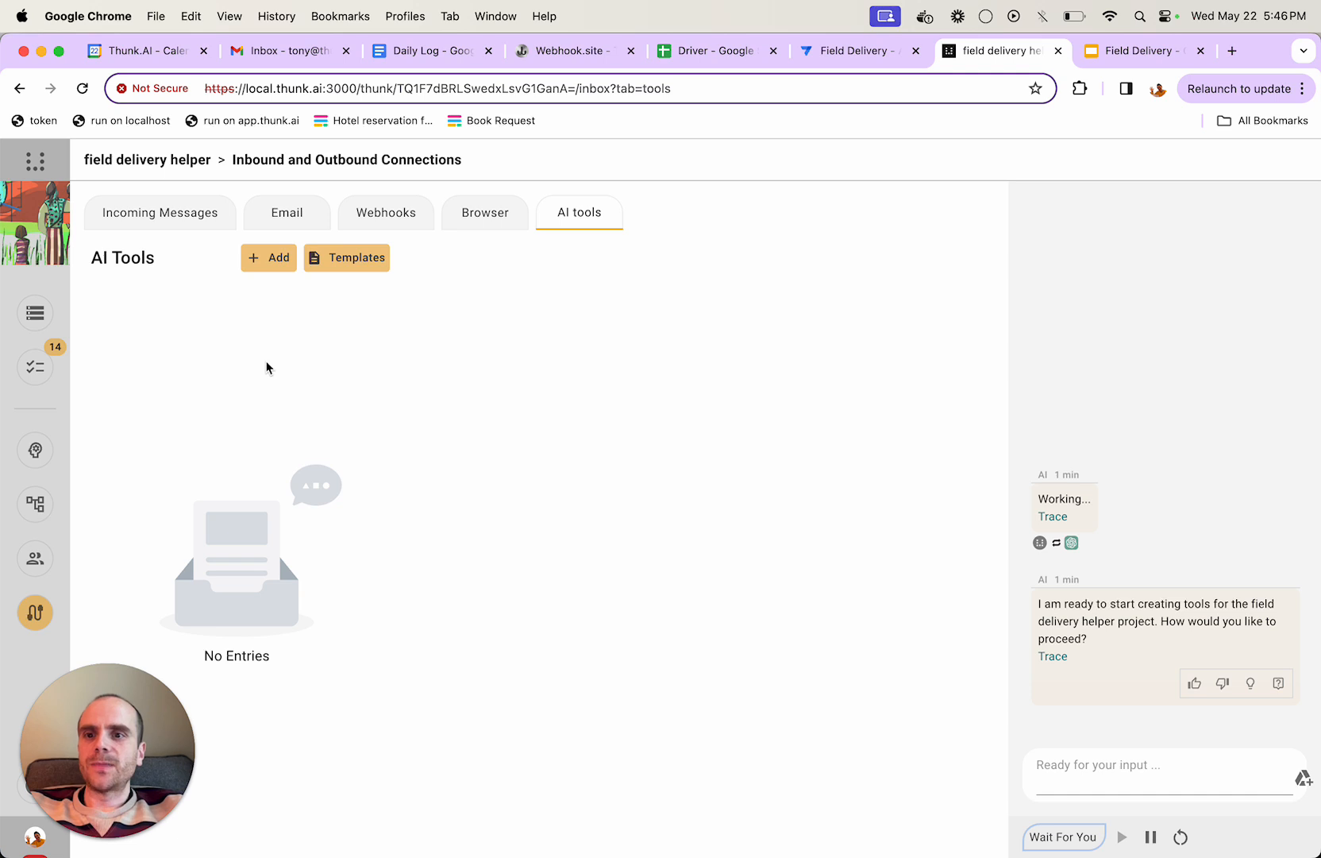
pyautogui.scroll(-2, 654, 423)
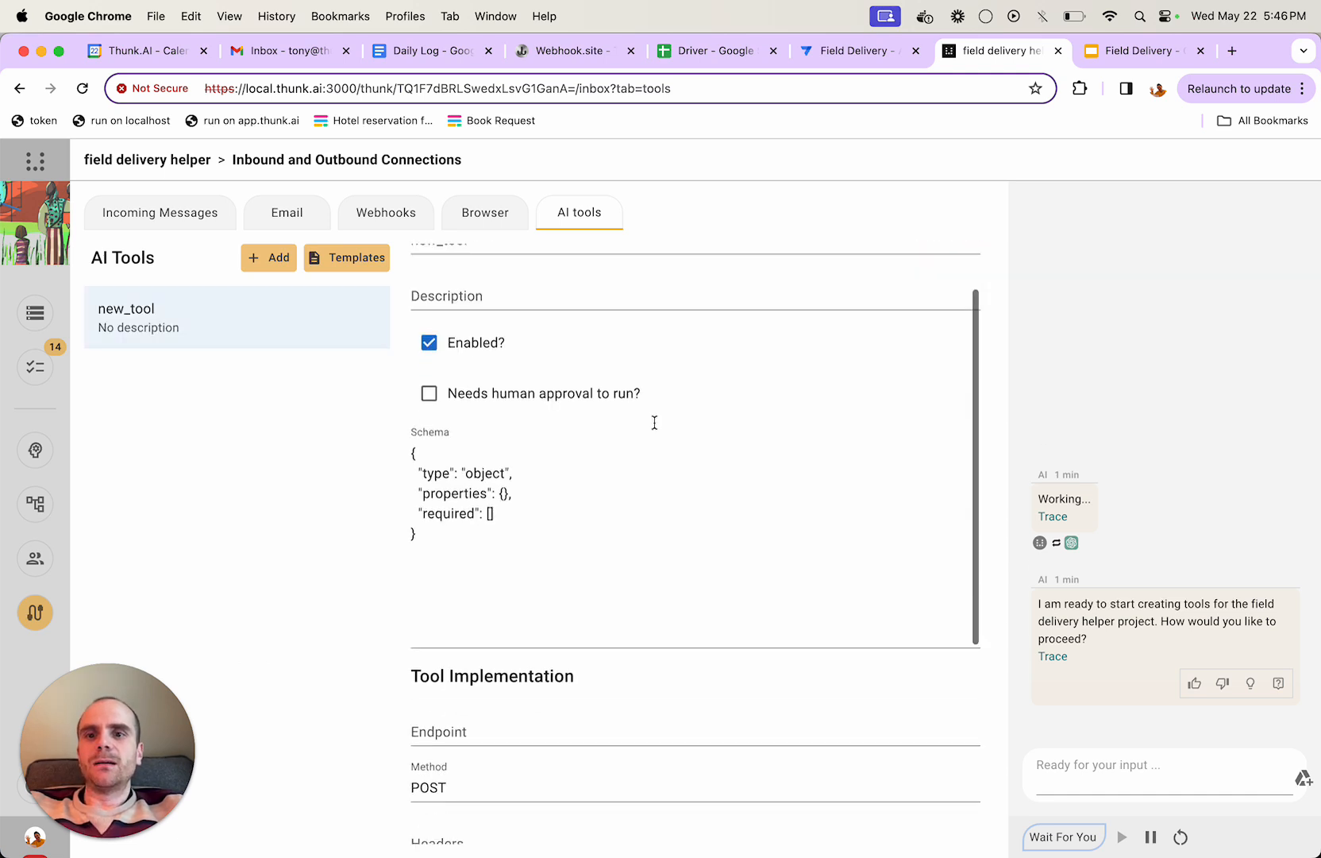
# Examine the blank tool's definition, including its name, description, approval option and JSON schema.
pyautogui.scroll(-2, 654, 423)
pyautogui.scroll(4, 655, 423)
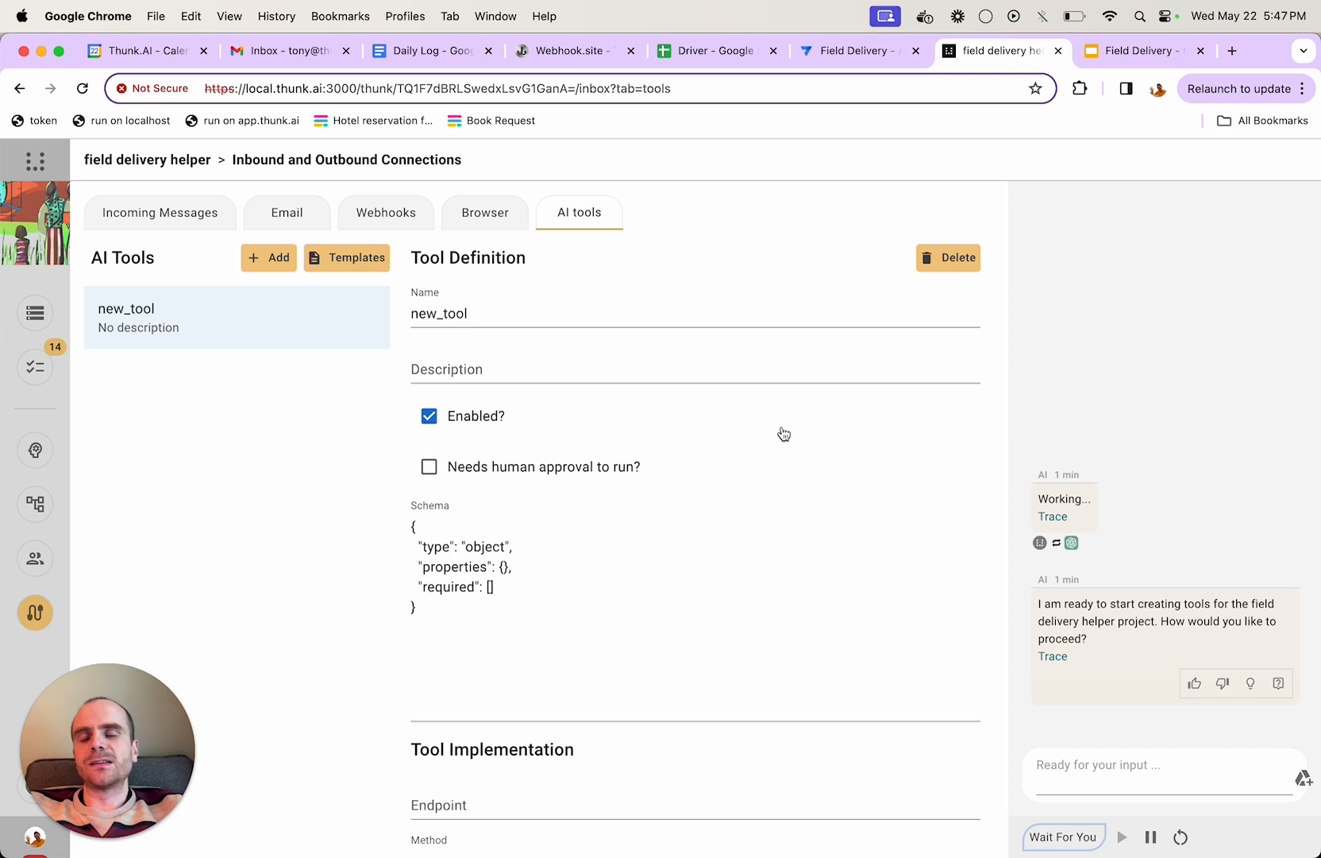
pyautogui.scroll(-2, 550, 485)
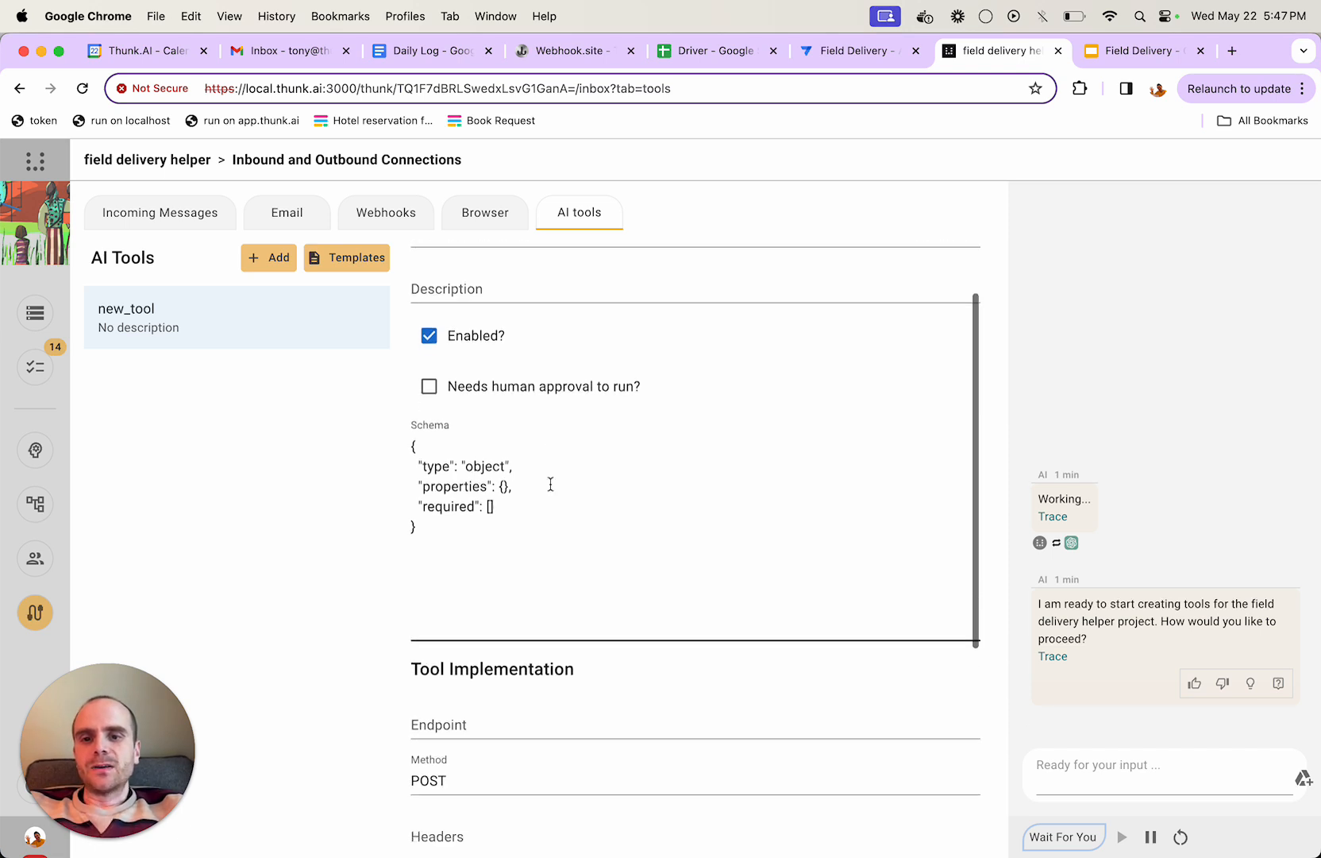
pyautogui.scroll(2, 550, 486)
pyautogui.scroll(-2, 493, 607)
pyautogui.moveTo(460, 533); pyautogui.dragTo(413, 457)
pyautogui.click(557, 543)
pyautogui.scroll(2, 557, 543)
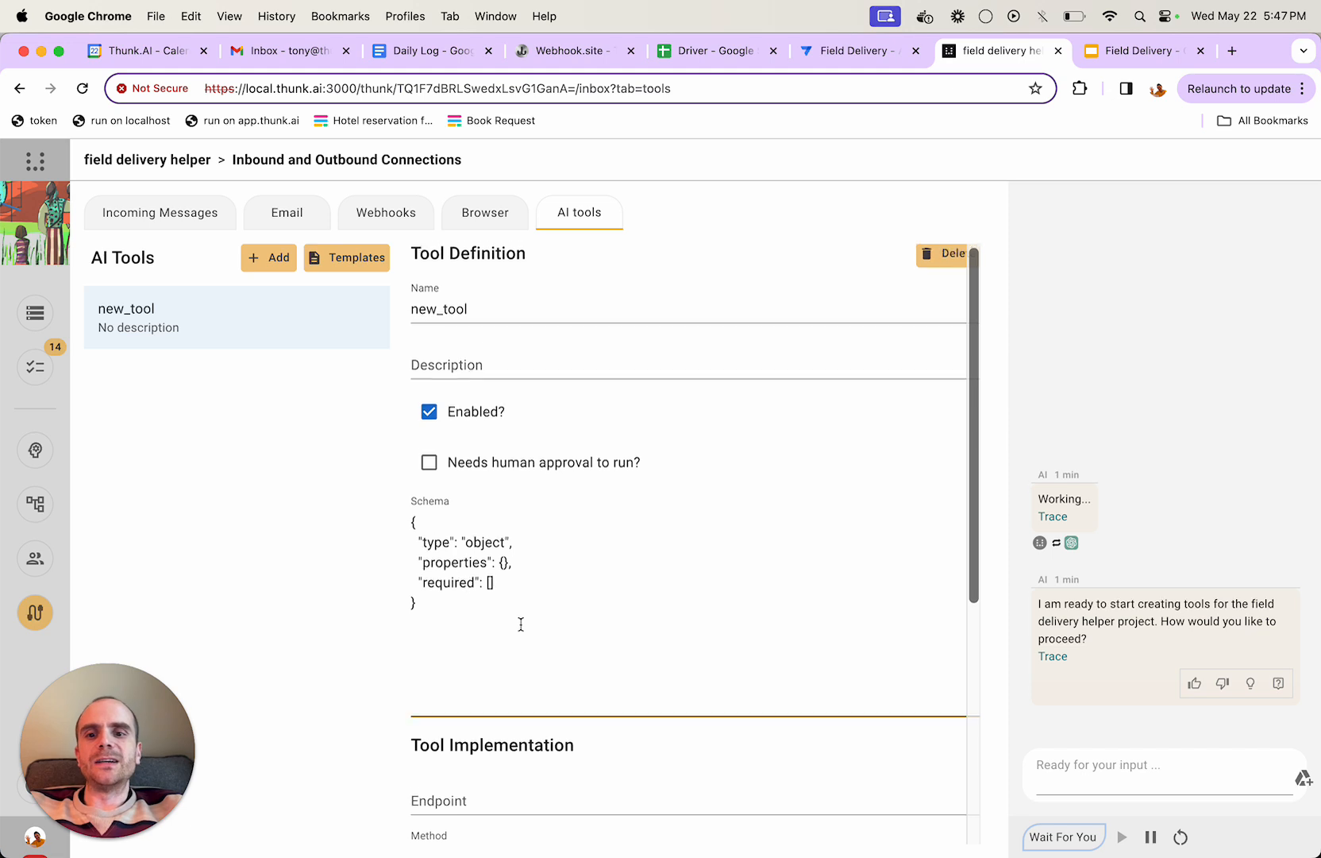
# Examine the blank tool's implementation settings: endpoint, method, headers and body.
pyautogui.scroll(-5, 521, 625)
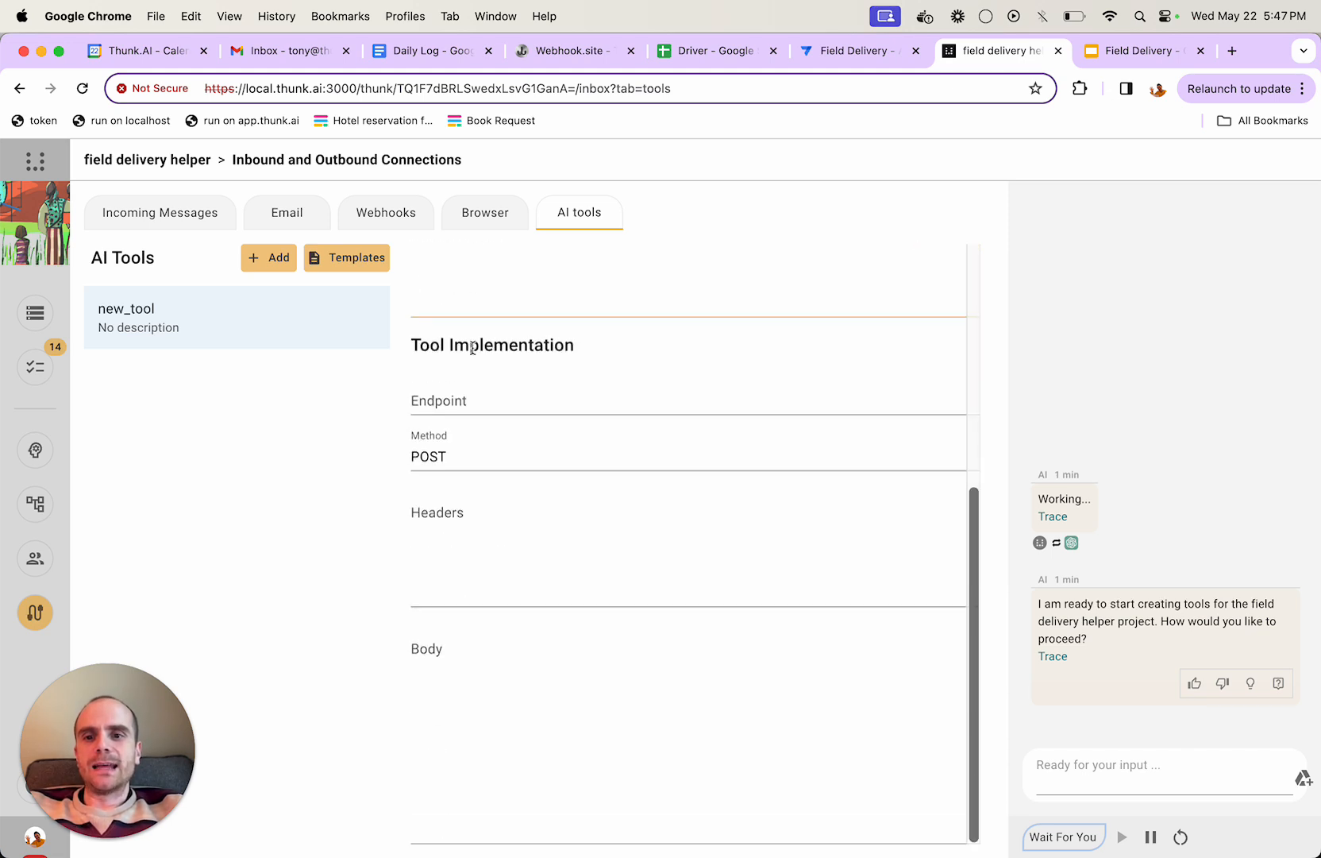
pyautogui.moveTo(469, 344); pyautogui.dragTo(501, 598)
pyautogui.click(487, 443)
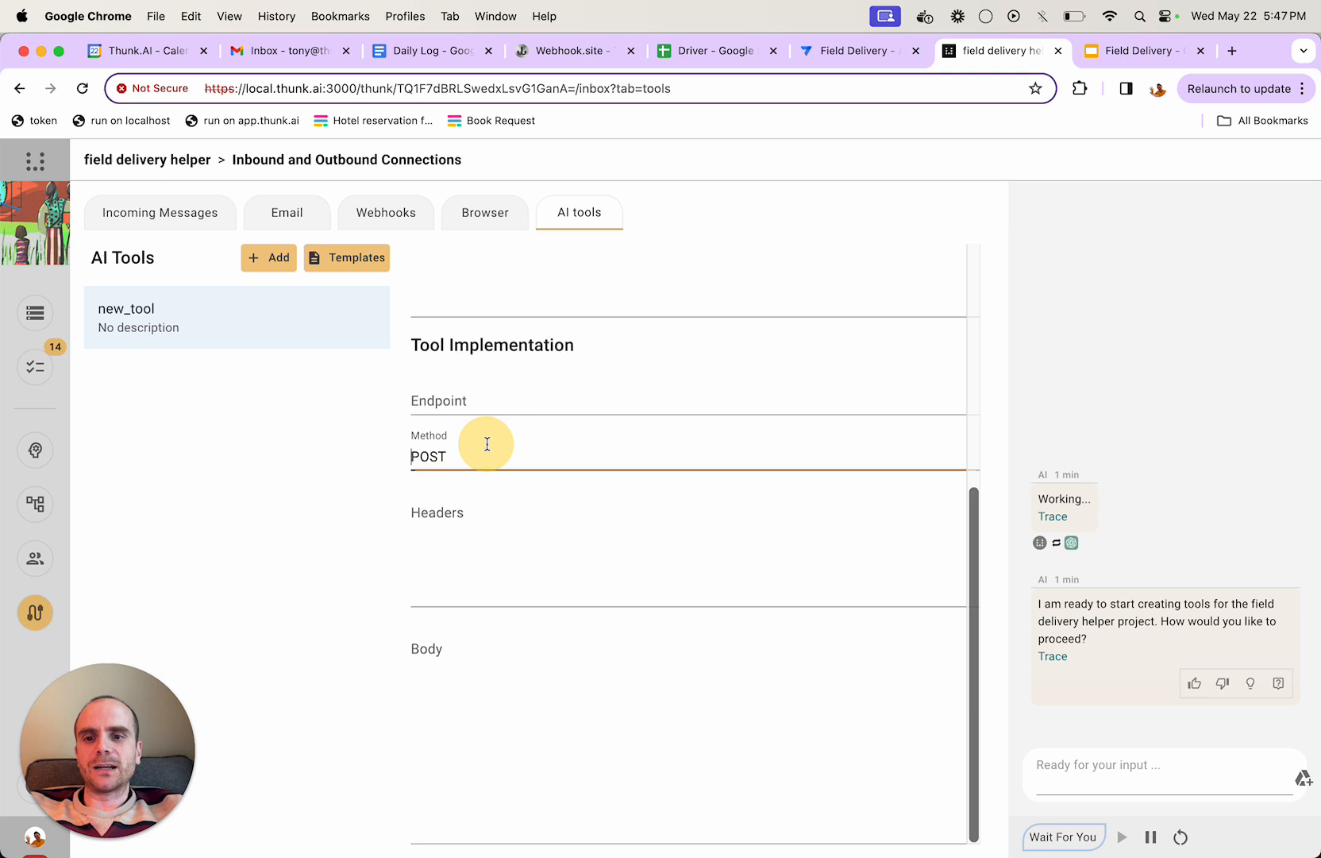
pyautogui.click(490, 403)
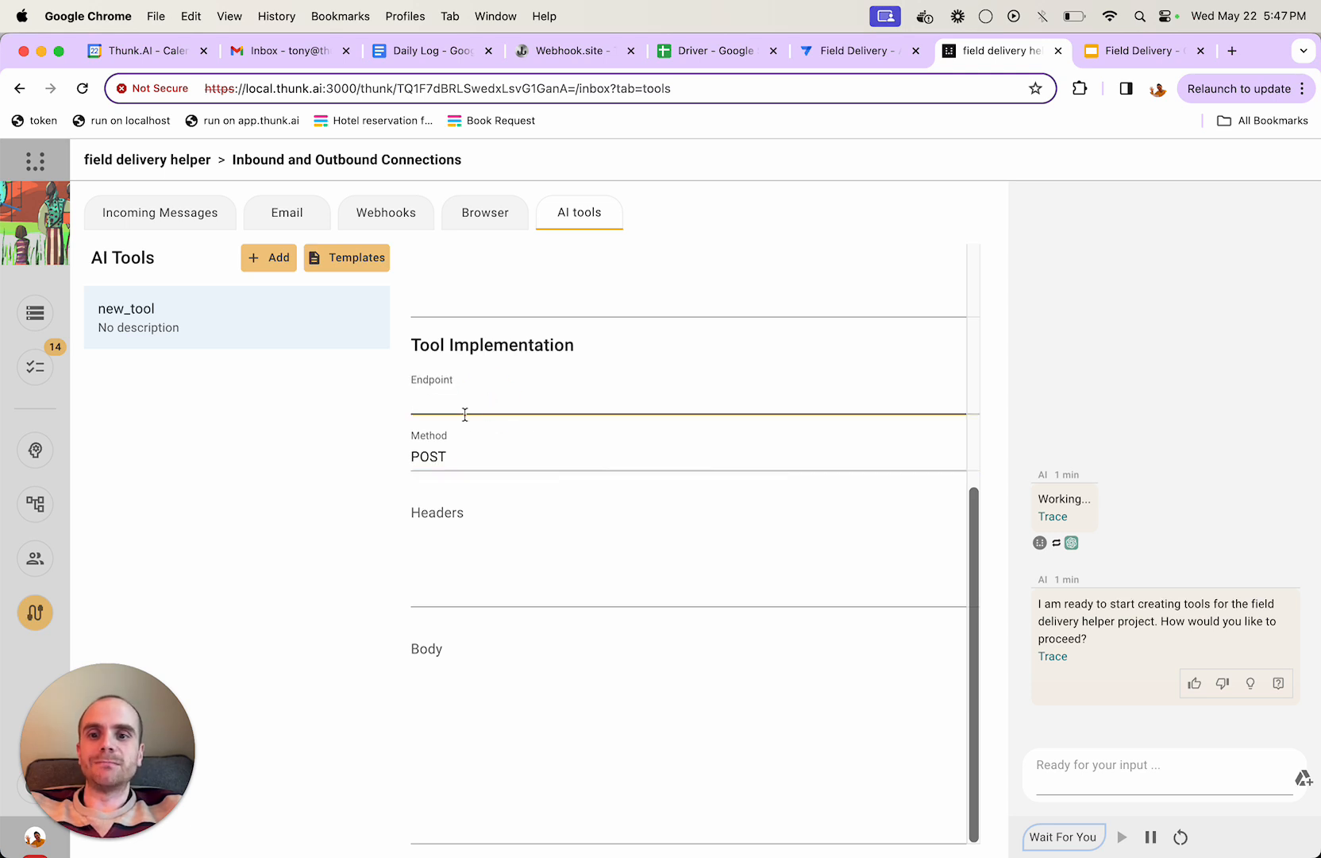
pyautogui.click(489, 574)
pyautogui.click(512, 643)
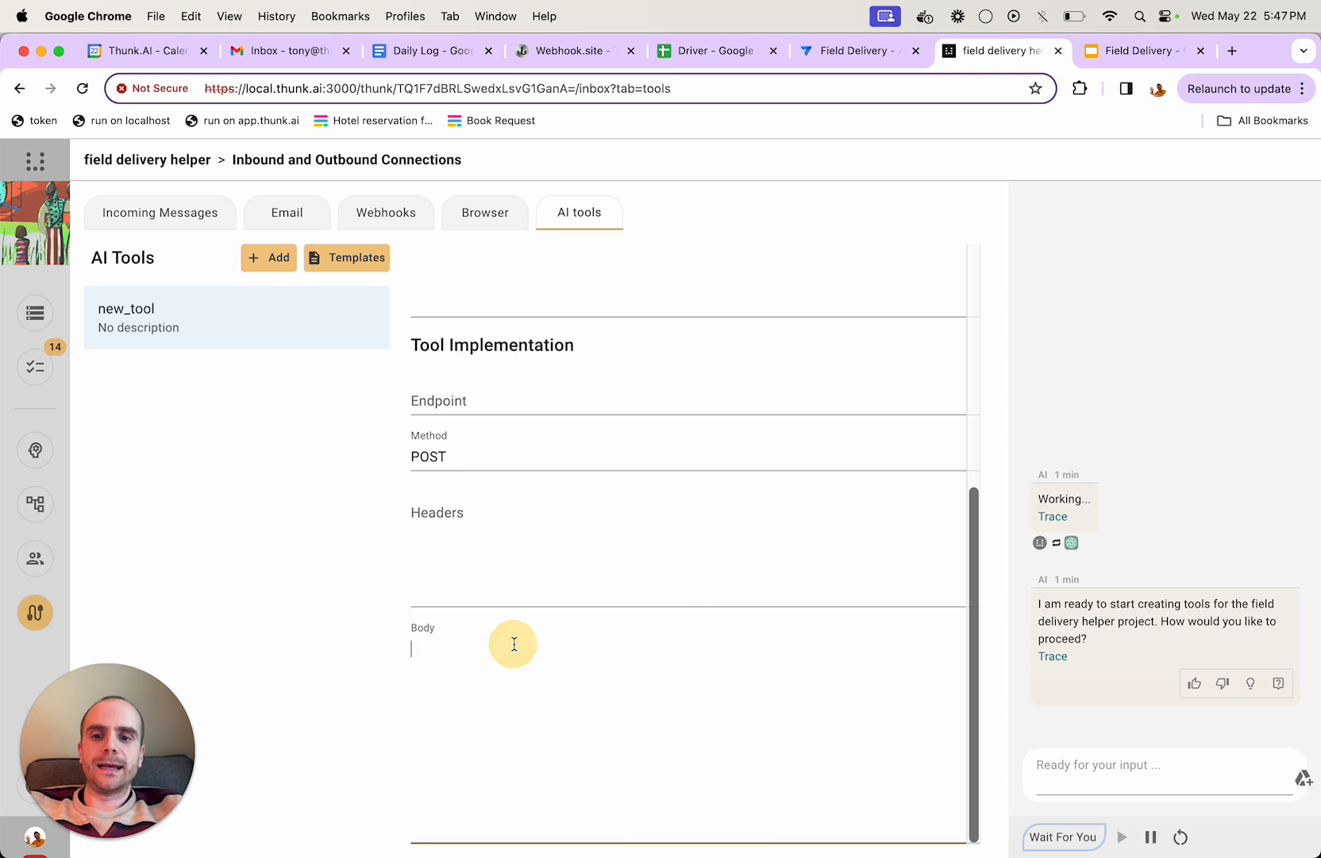
pyautogui.scroll(3, 540, 374)
pyautogui.scroll(3, 540, 374)
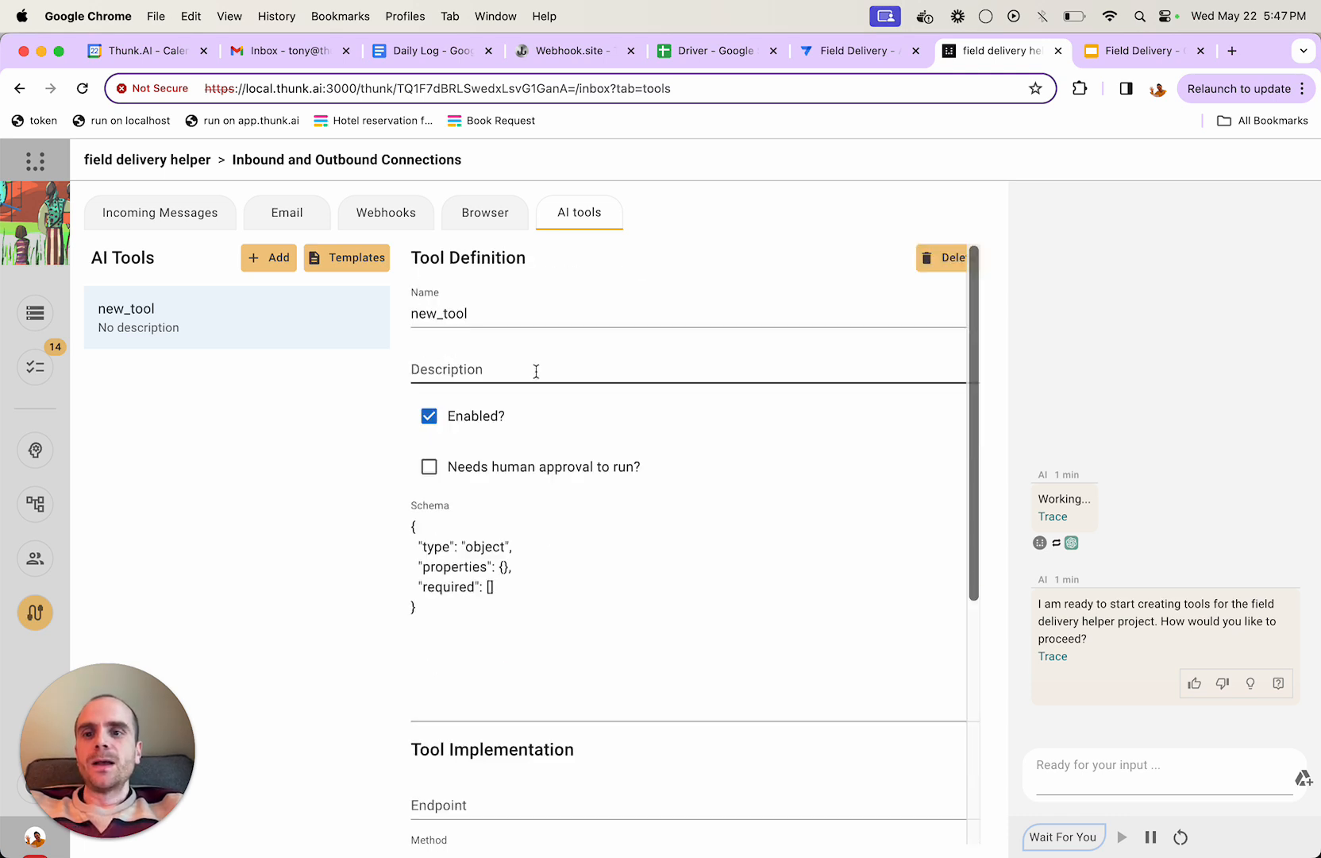
# Start the prebuilt AppSheet tool template, paste in the App Id from Field Delivery's integration settings, and set the table name to Job.
pyautogui.click(365, 259)
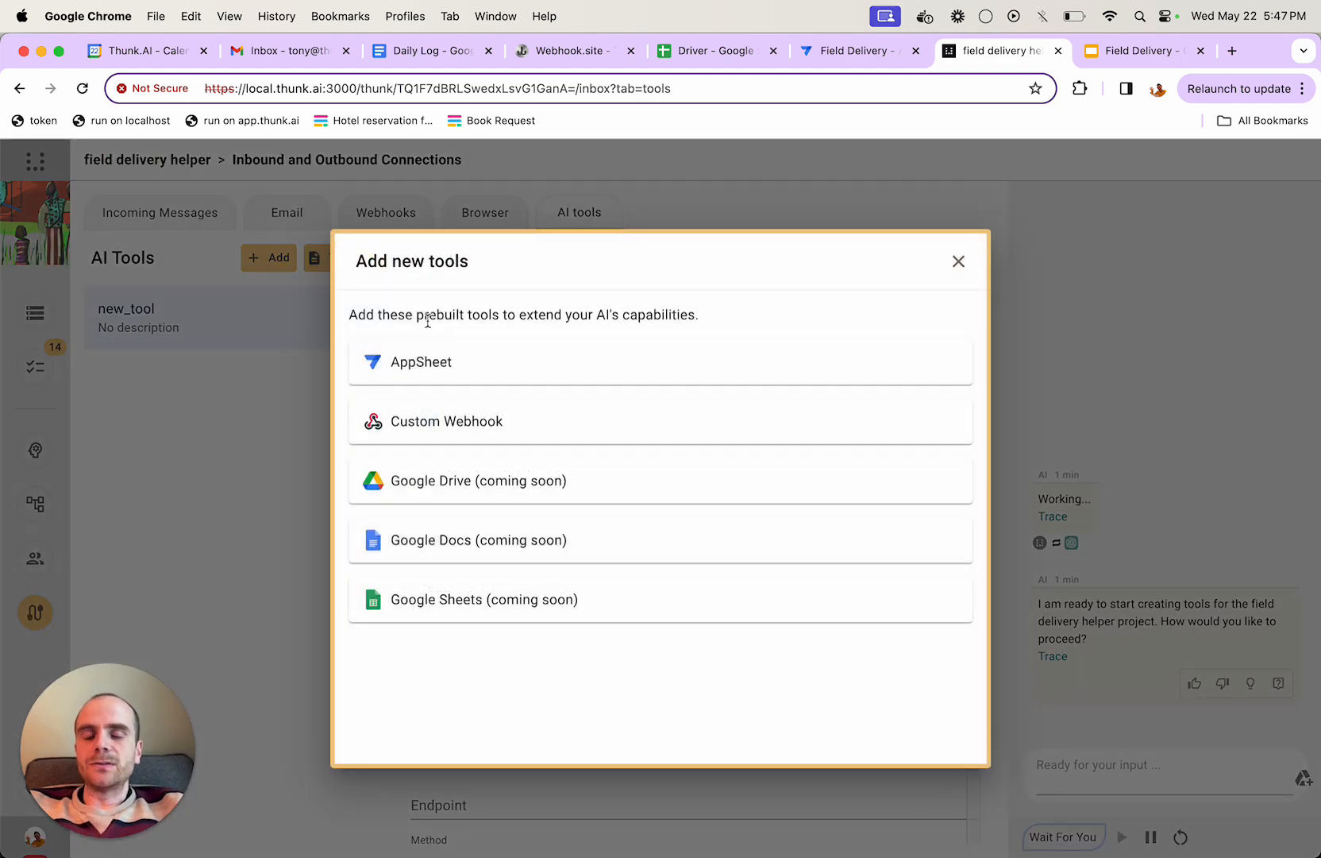
pyautogui.click(421, 368)
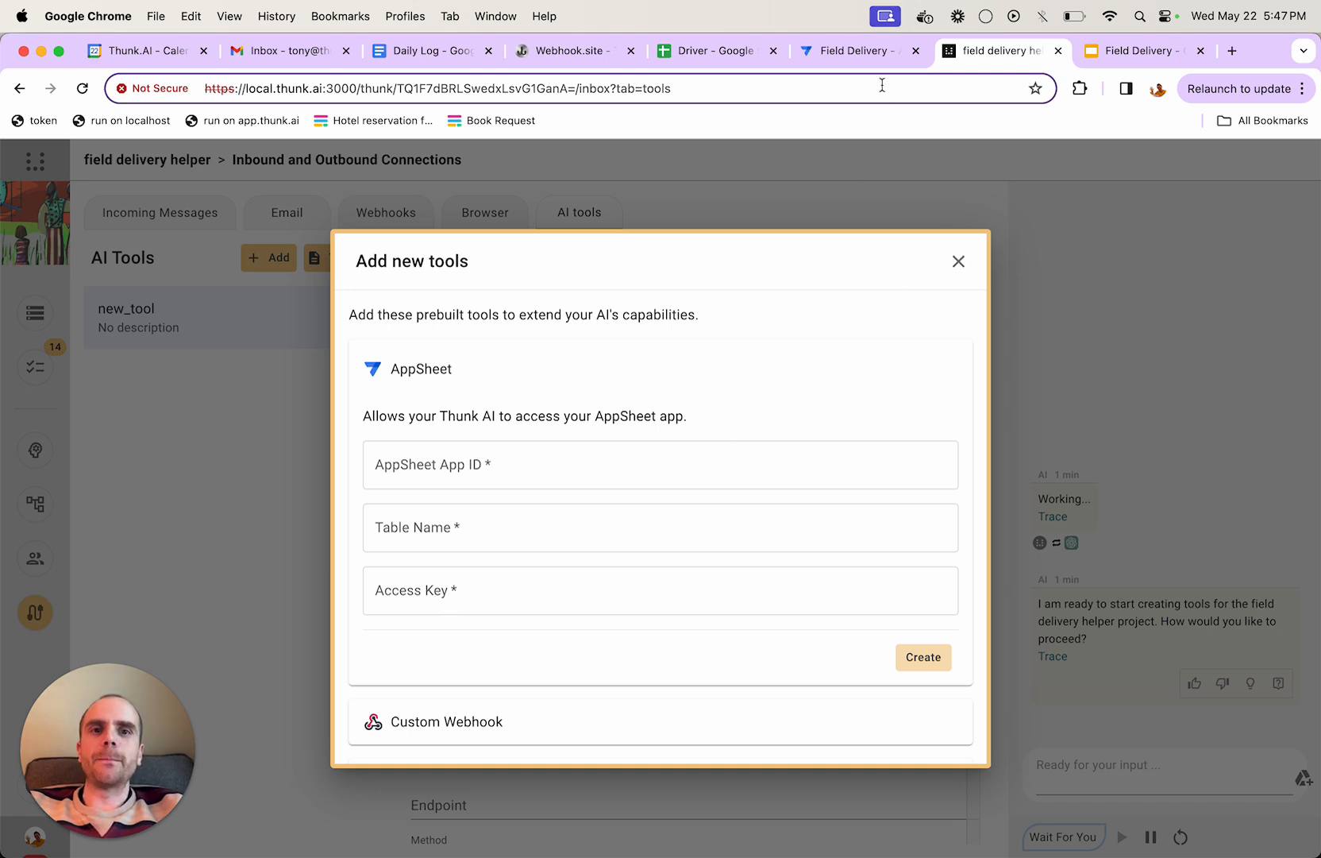
pyautogui.click(873, 53)
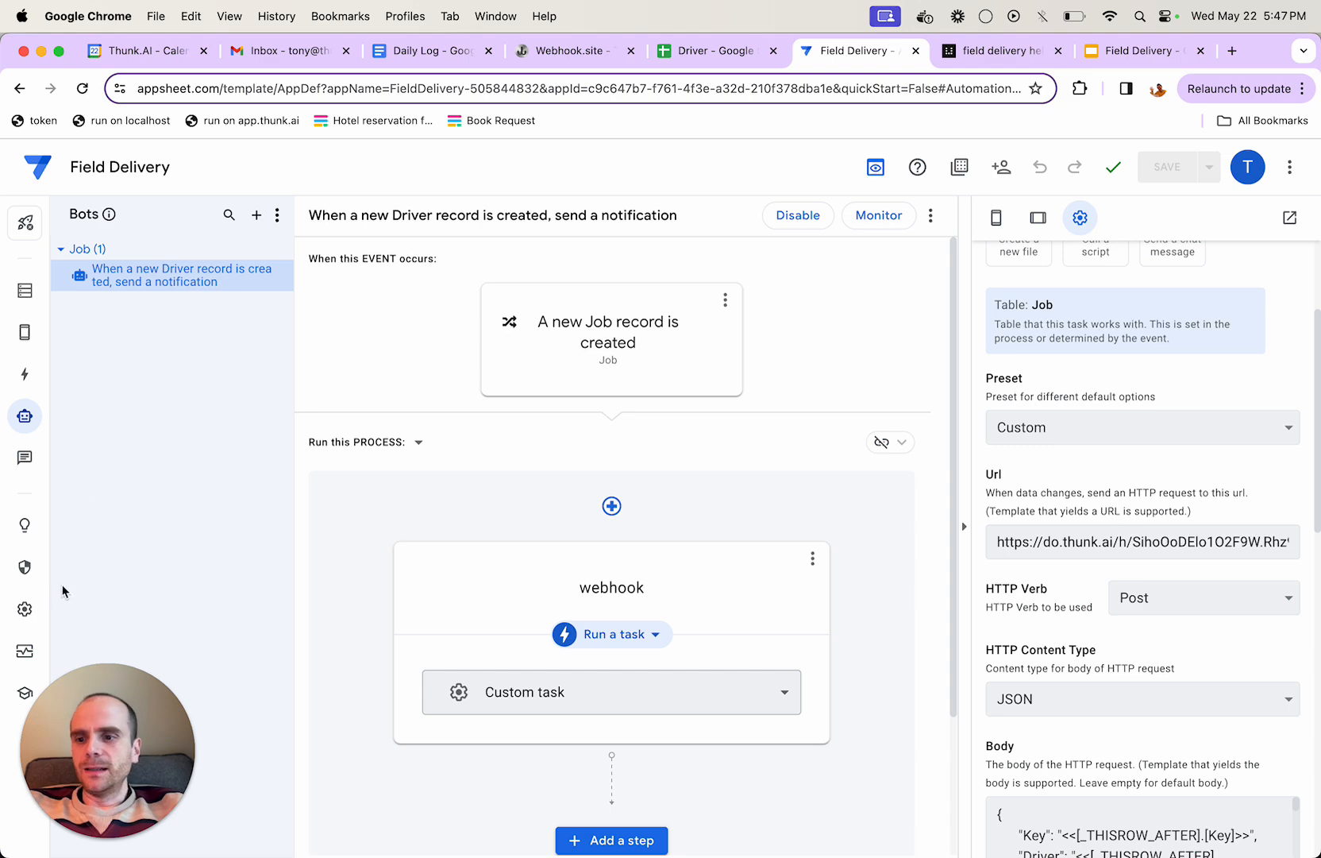
pyautogui.click(27, 622)
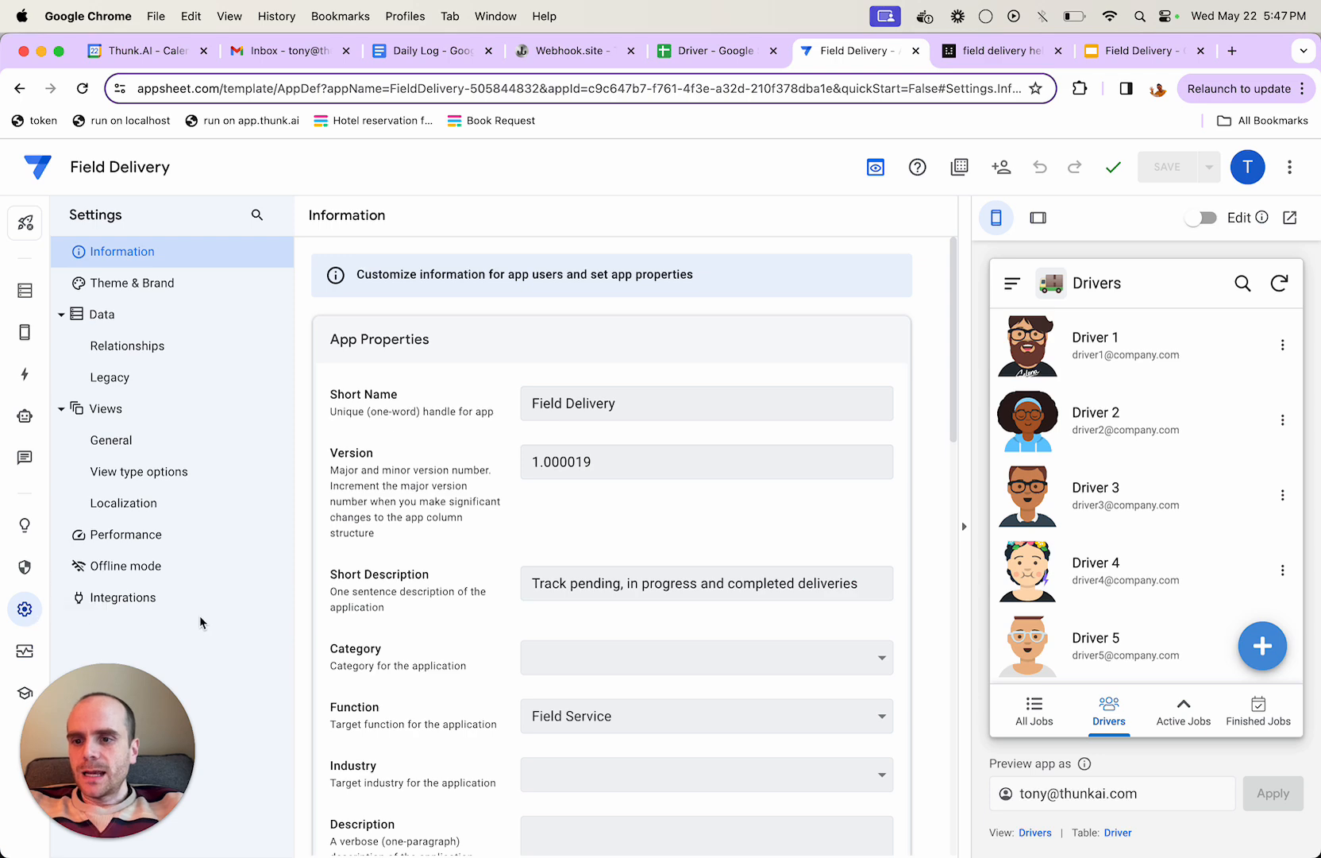
pyautogui.click(181, 599)
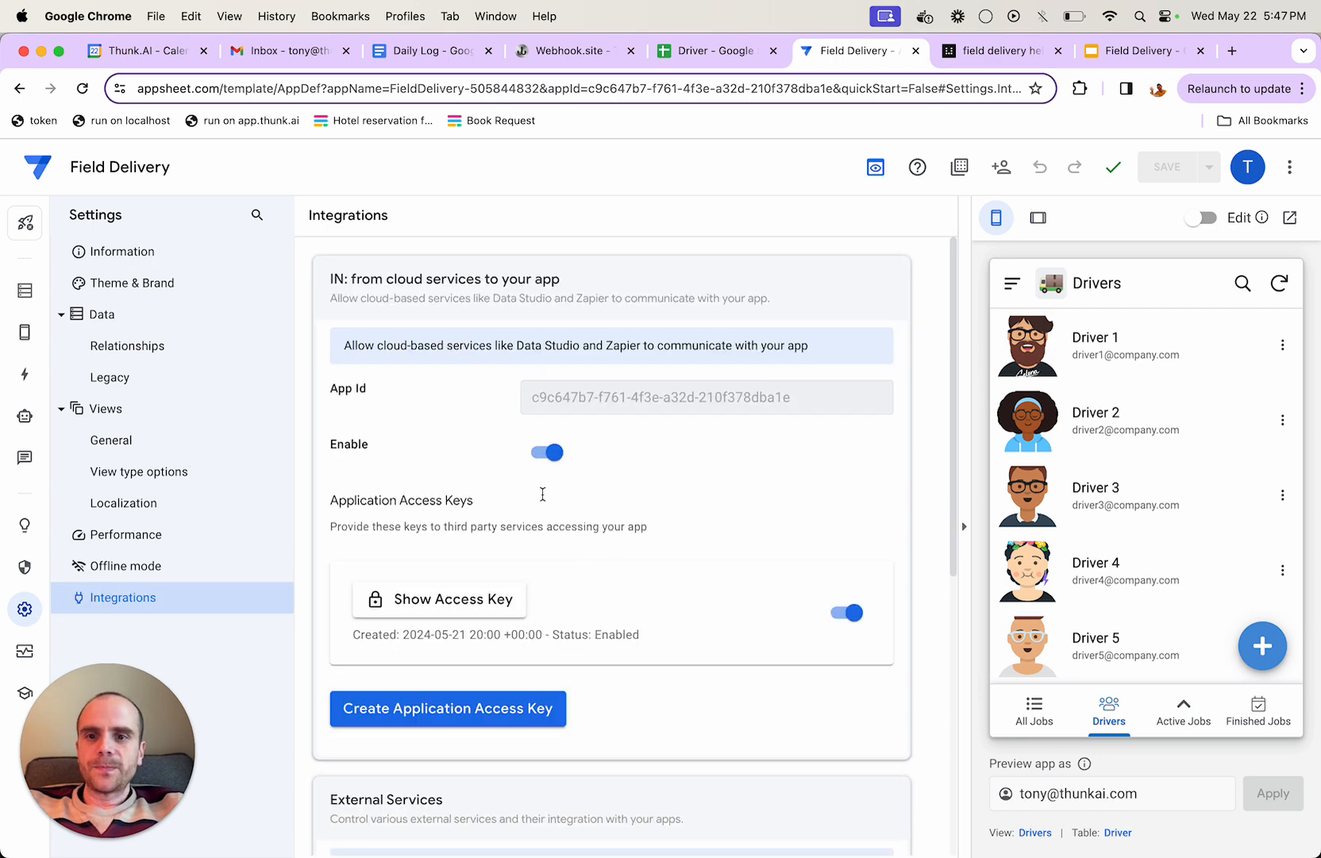
pyautogui.click(540, 402)
pyautogui.moveTo(541, 402); pyautogui.dragTo(874, 395)
pyautogui.press('cmd+c')
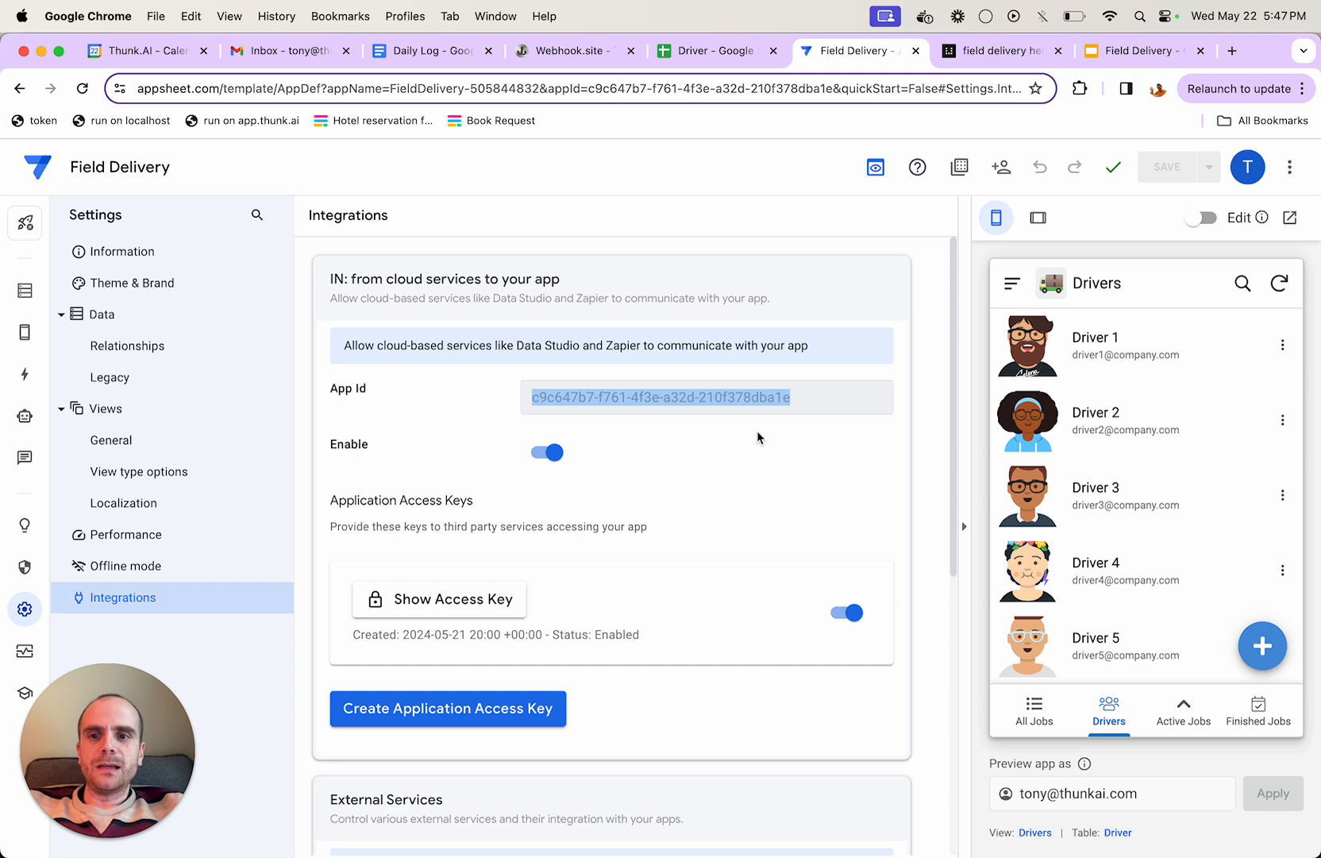
pyautogui.hotkey('ctrl', 'Tab')
pyautogui.click(673, 459)
pyautogui.press('cmd+v')
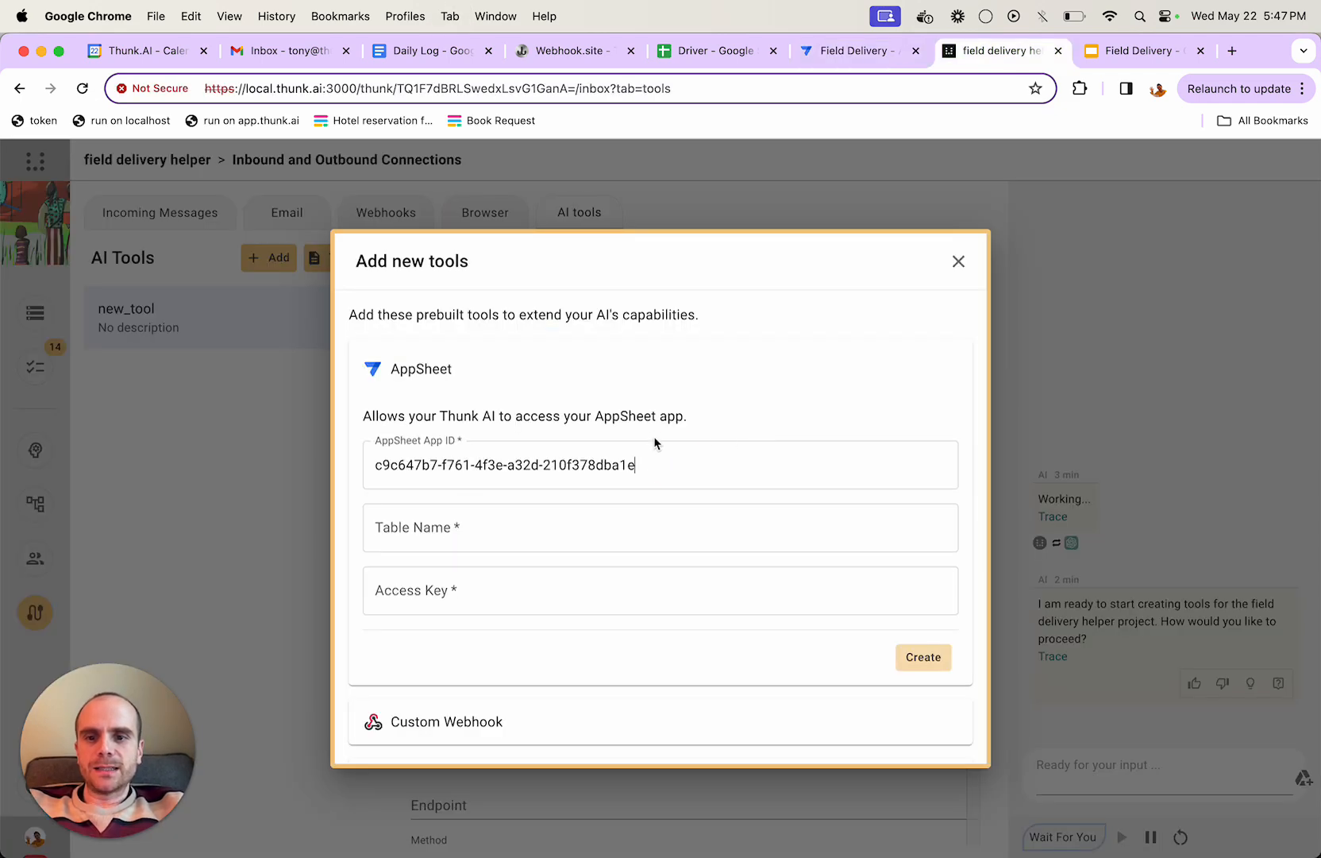
pyautogui.press('Tab')
pyautogui.write('Job')
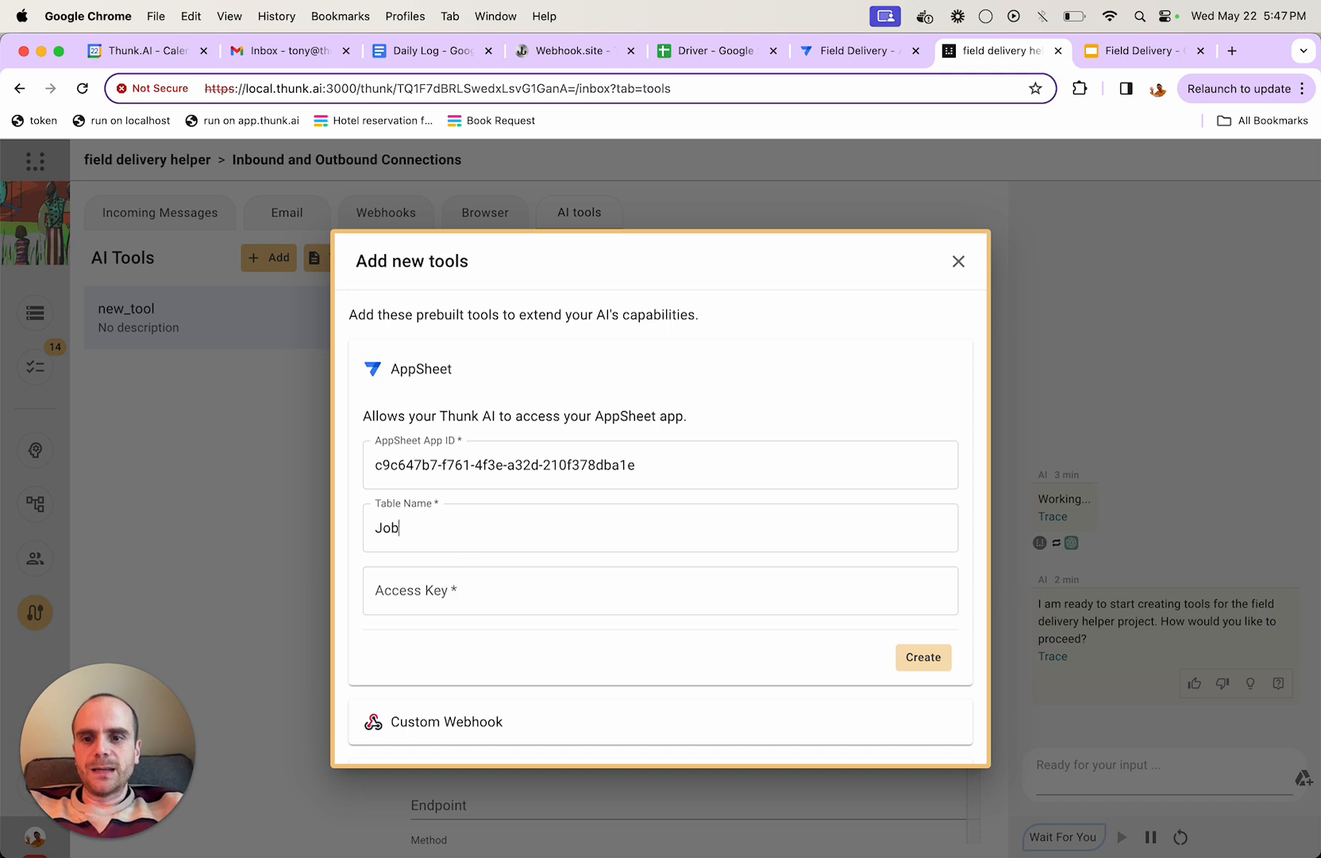
# Reveal and copy Field Delivery's application access key, paste it into the template's Access Key, and create the AppSheet tools.
pyautogui.press('Tab')
pyautogui.hotkey('ctrl', 'shift', 'Tab')
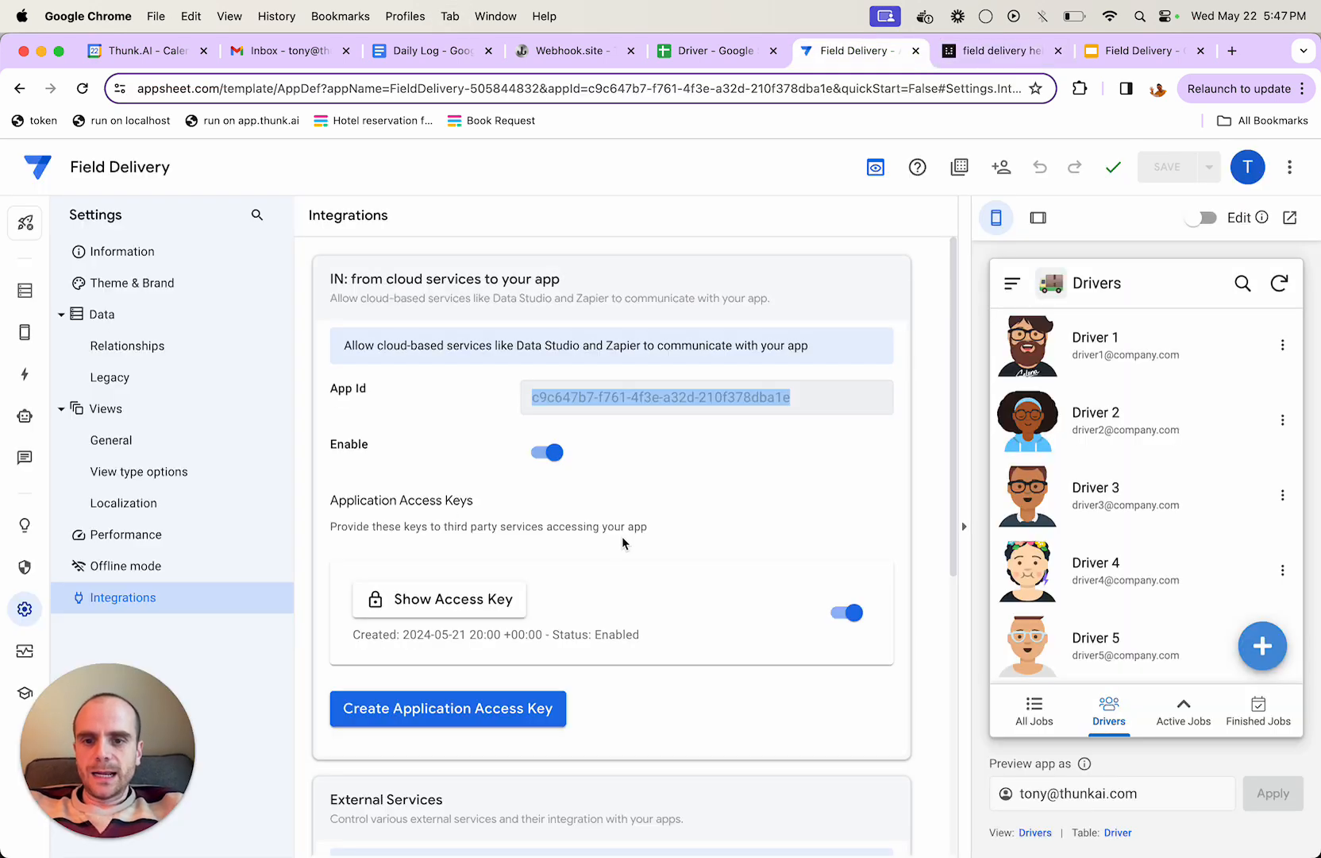
pyautogui.click(413, 601)
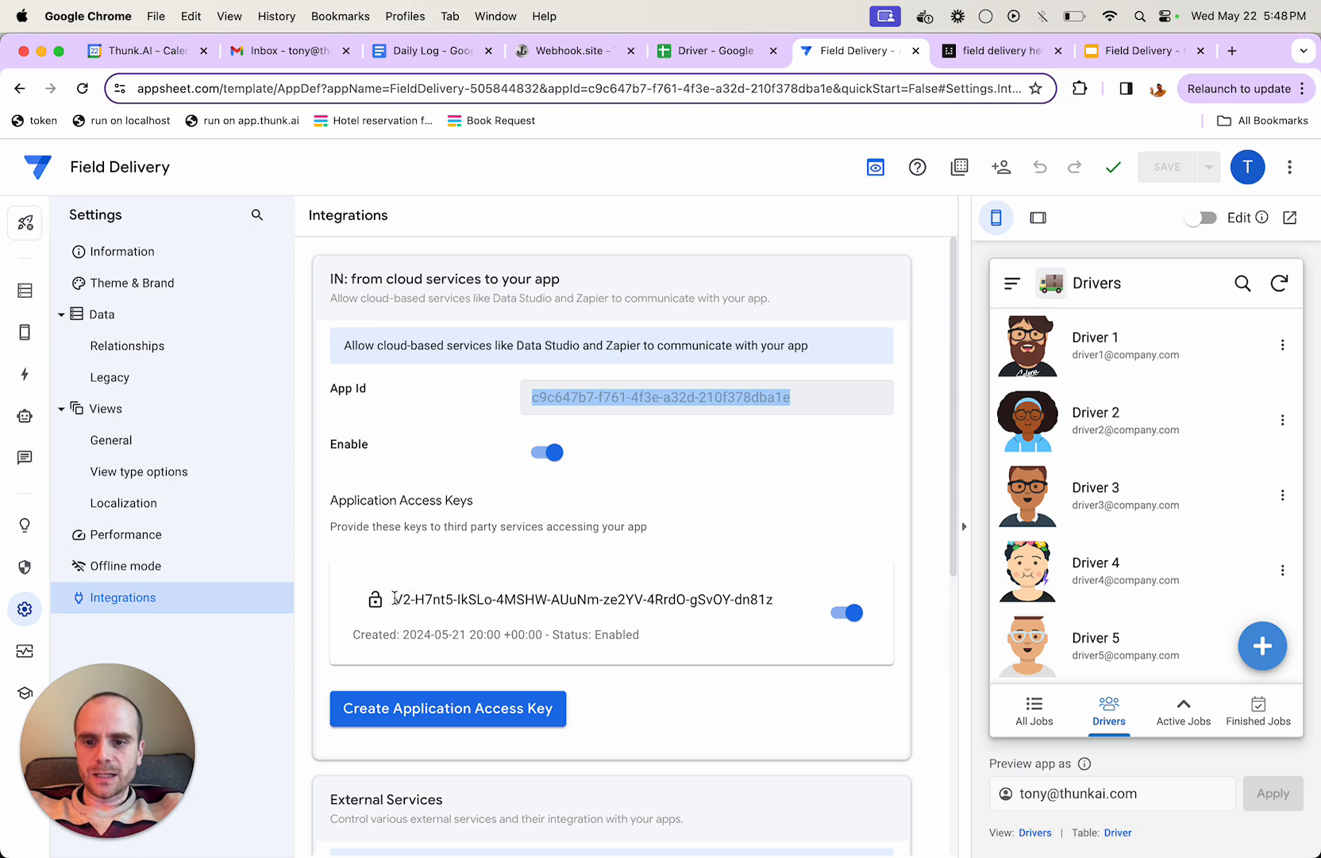
pyautogui.moveTo(393, 600); pyautogui.dragTo(764, 601)
pyautogui.press('super+c')
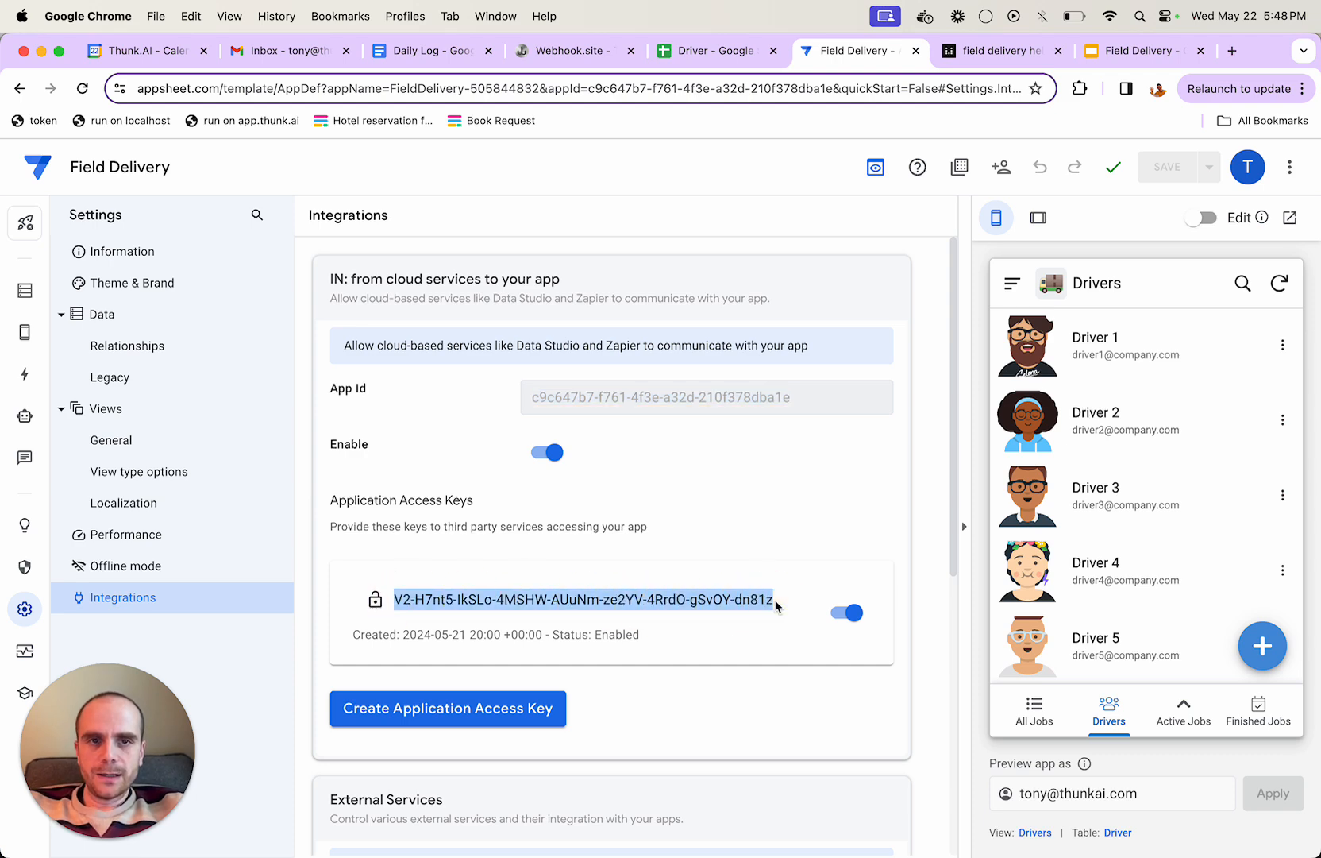
pyautogui.hotkey('ctrl', 'Tab')
pyautogui.press('super+v')
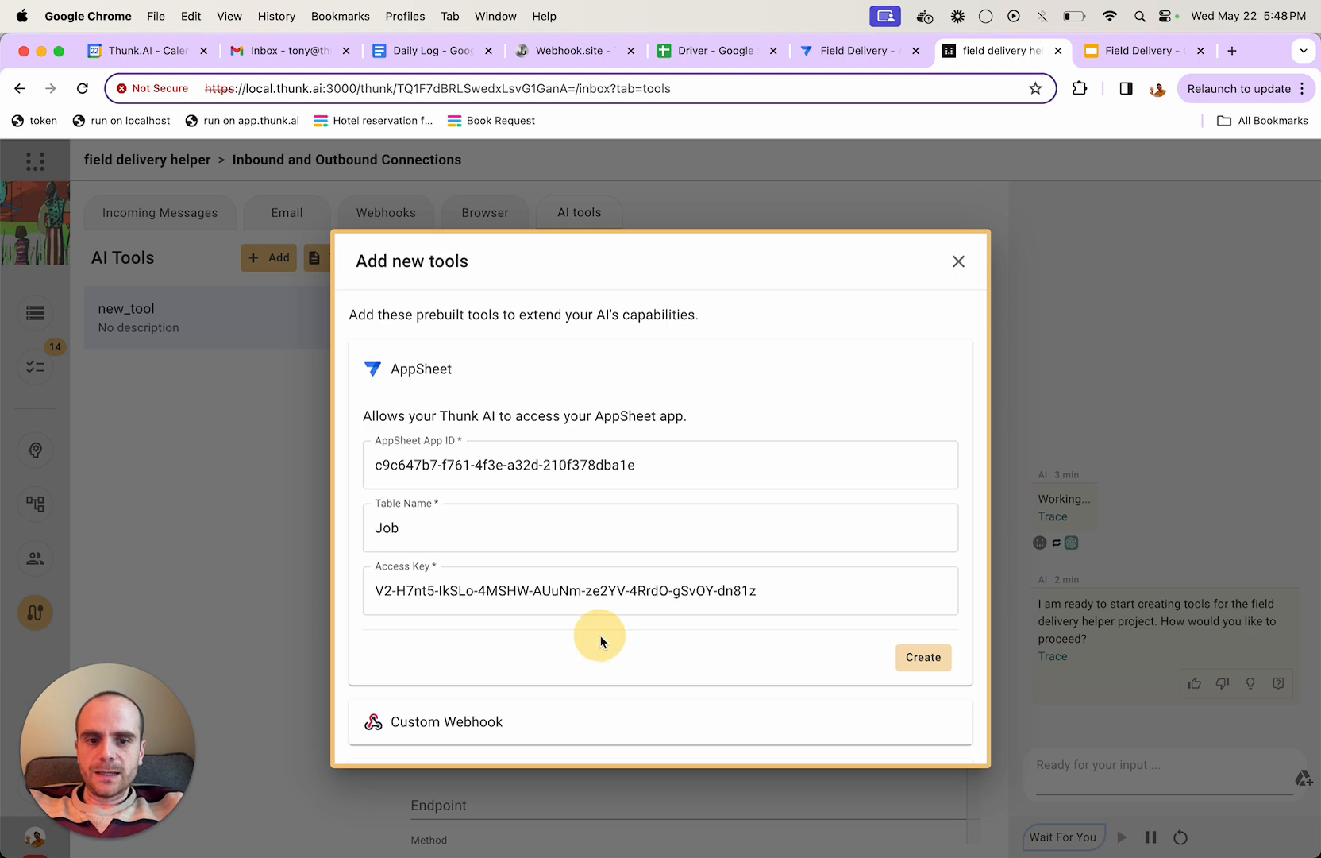
pyautogui.click(921, 659)
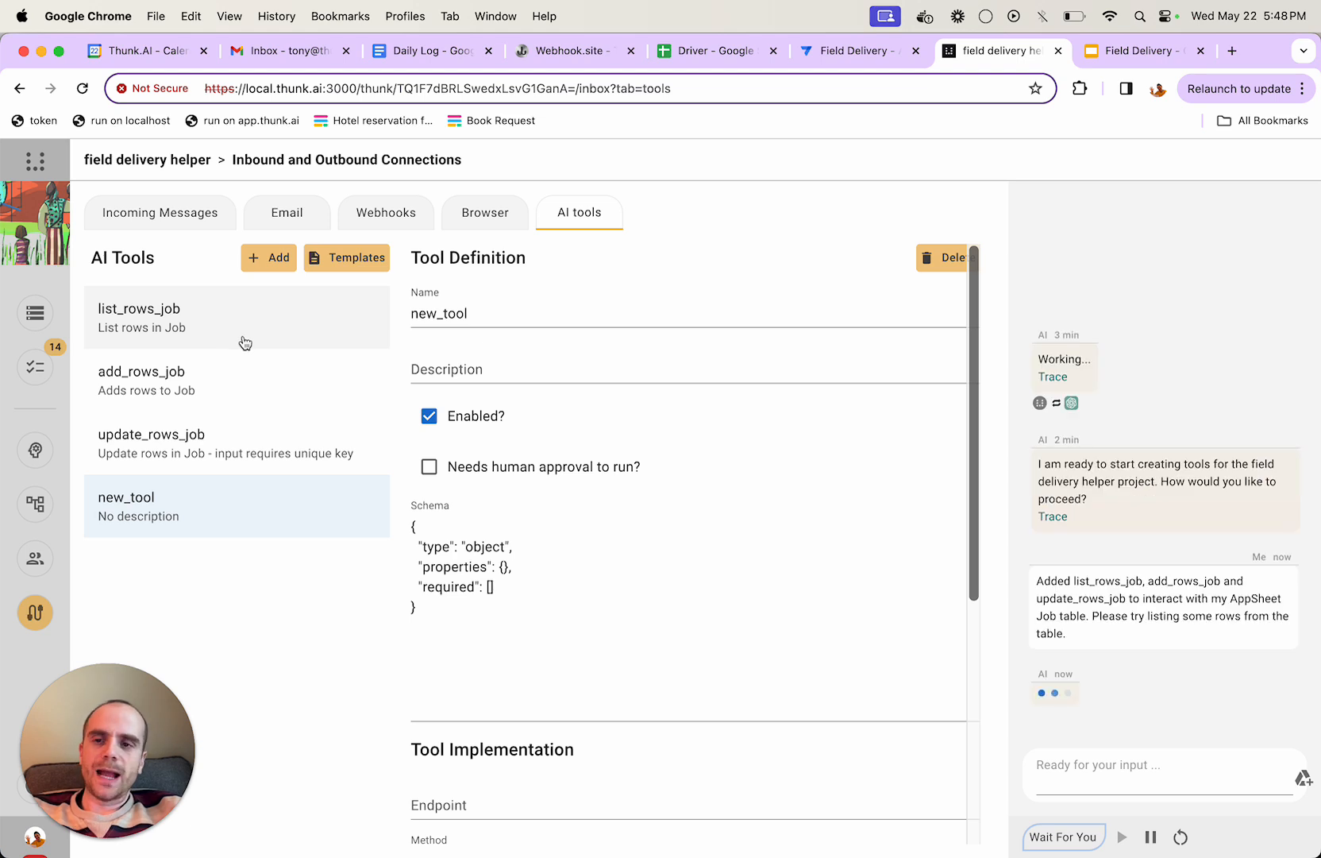
# Review the definitions of the list_rows_job, add_rows_job and update_rows_job tools.
pyautogui.click(205, 333)
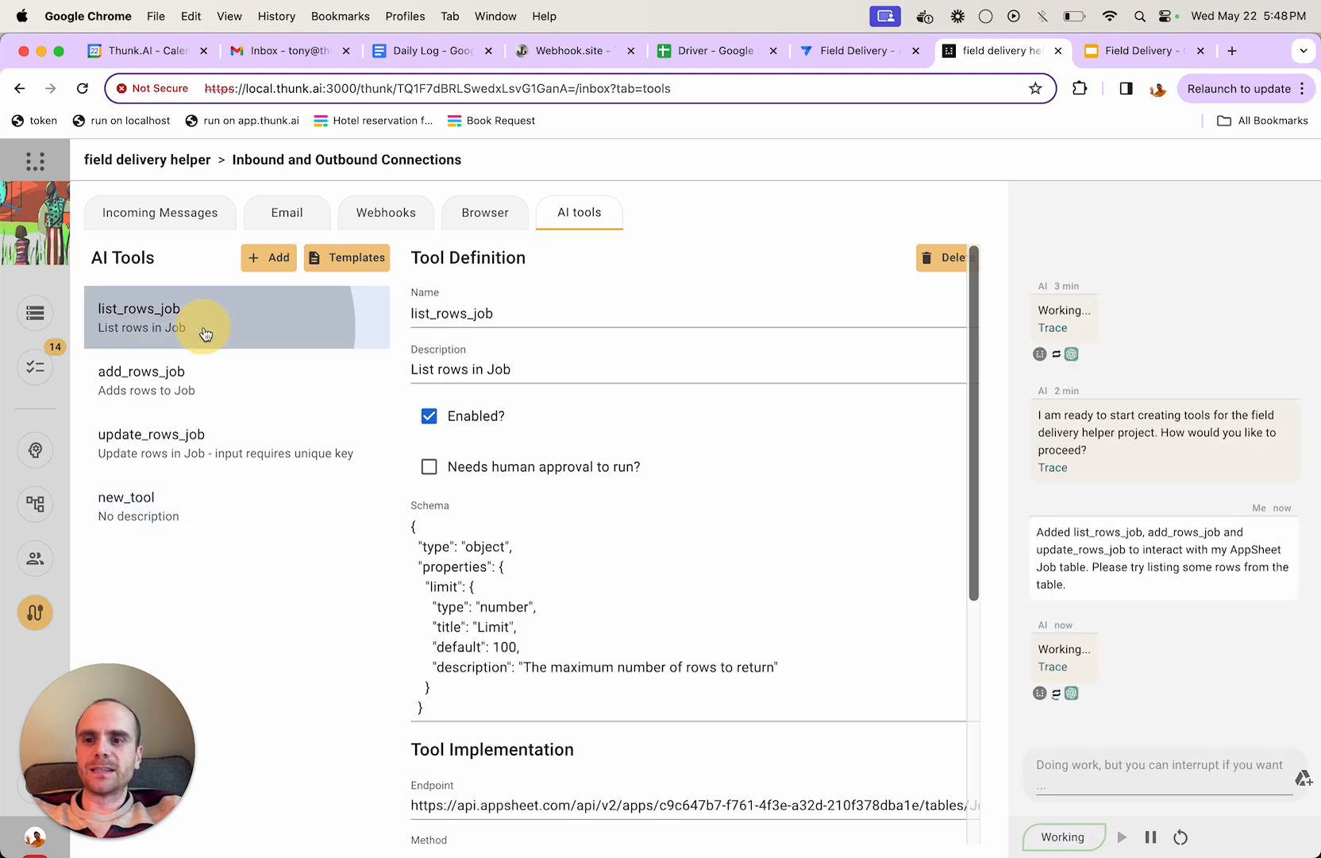
pyautogui.click(204, 377)
pyautogui.click(209, 434)
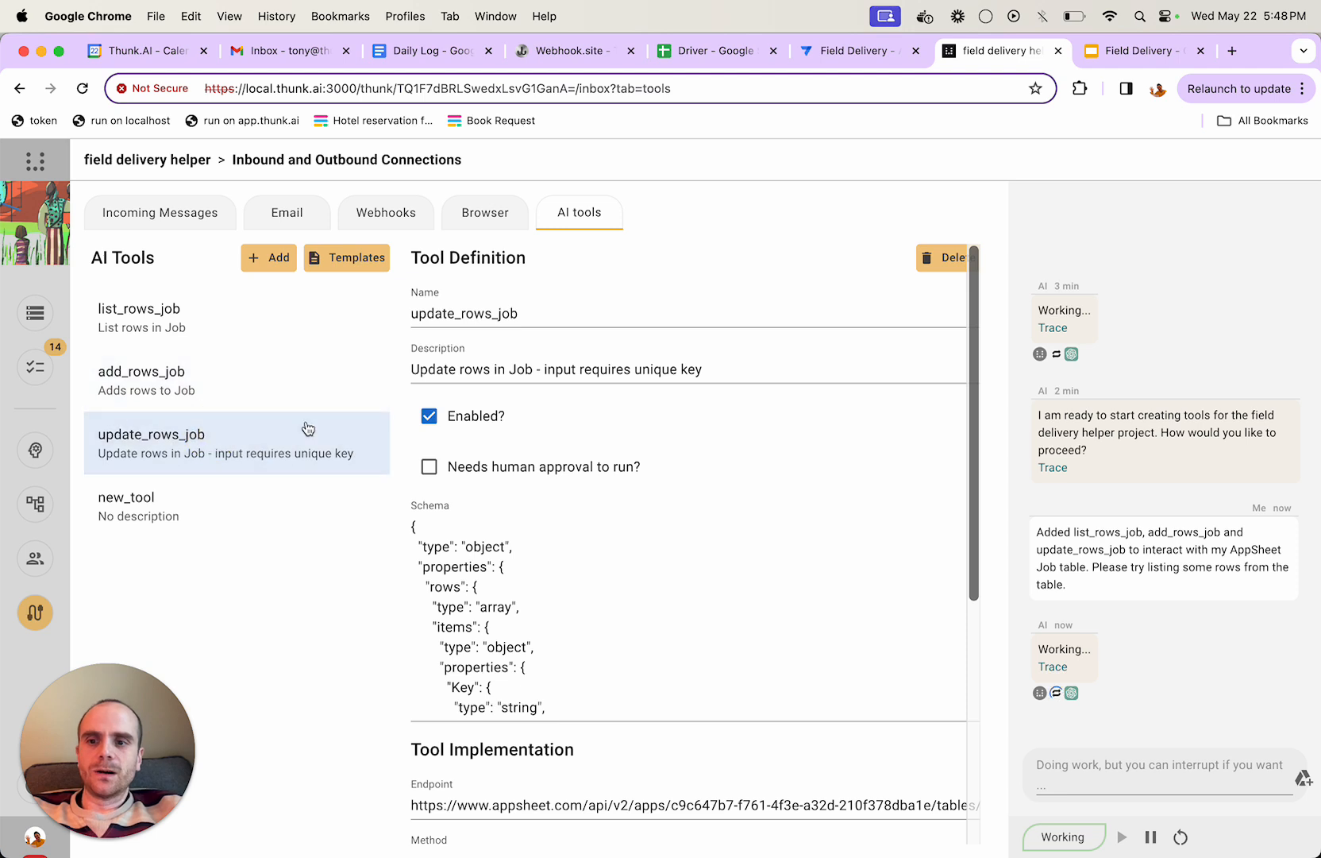
pyautogui.click(293, 333)
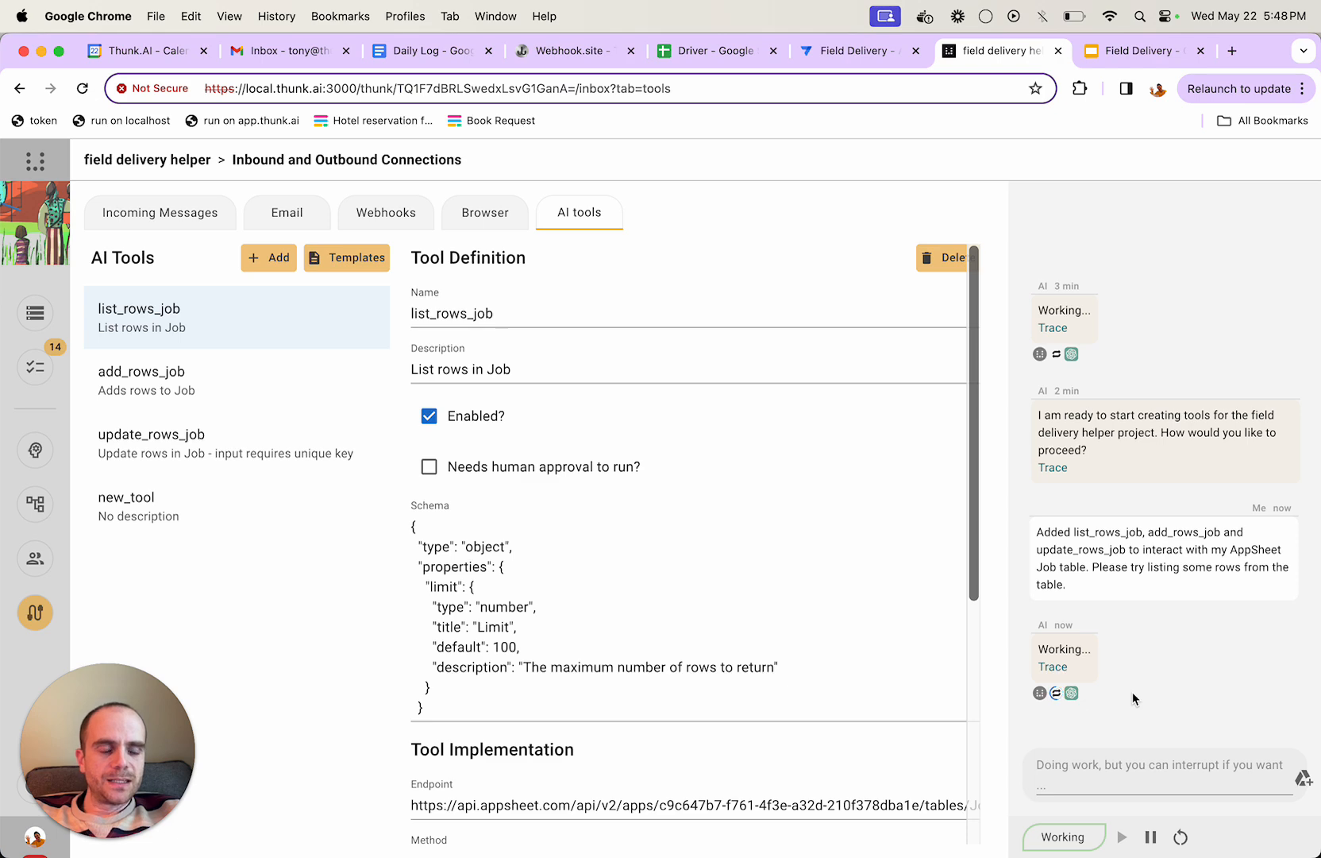
# Read through the Job table rows in the AI's chat reply, checking the key of Job 1.
pyautogui.scroll(10, 1159, 426)
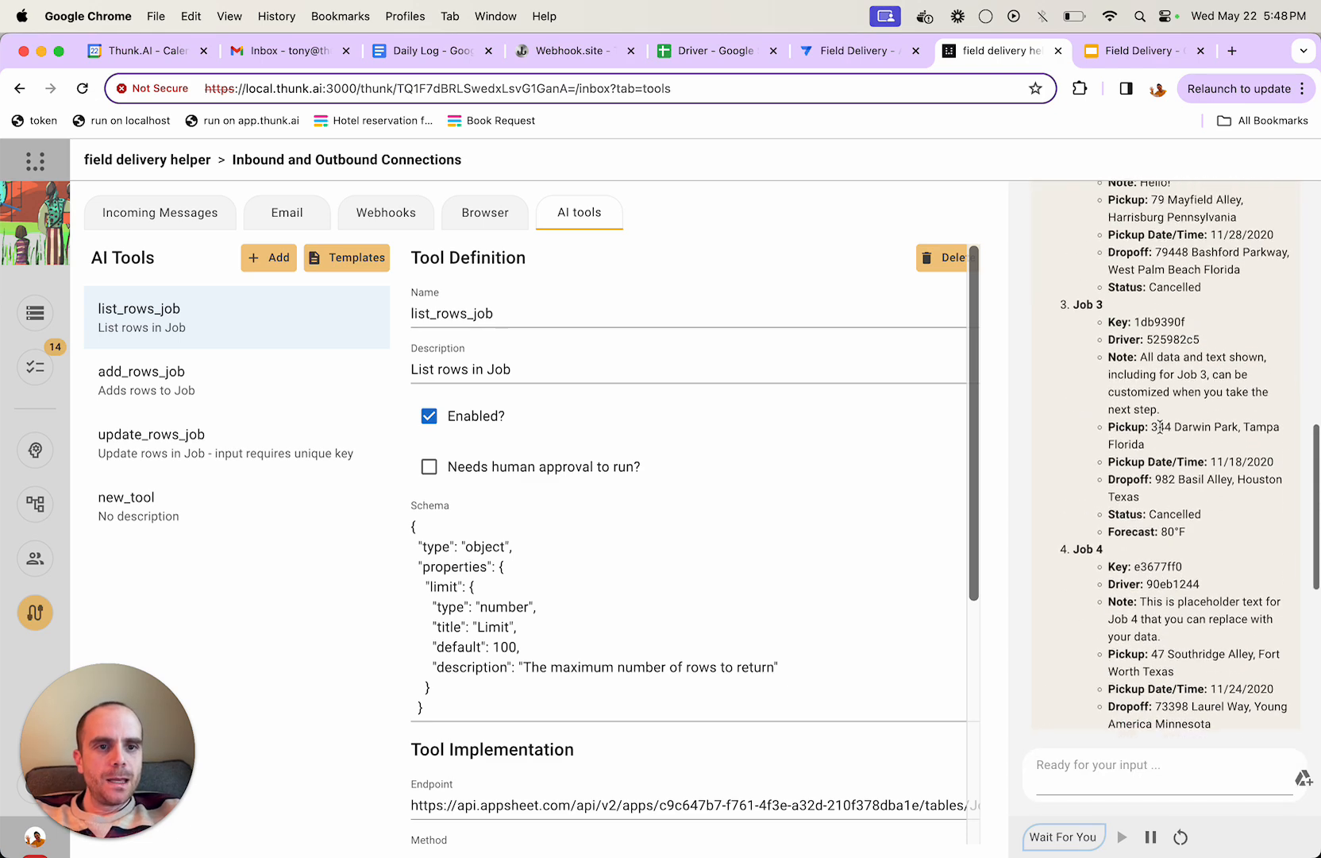
pyautogui.scroll(6, 1160, 427)
pyautogui.moveTo(1039, 364); pyautogui.dragTo(1187, 517)
pyautogui.click(1188, 516)
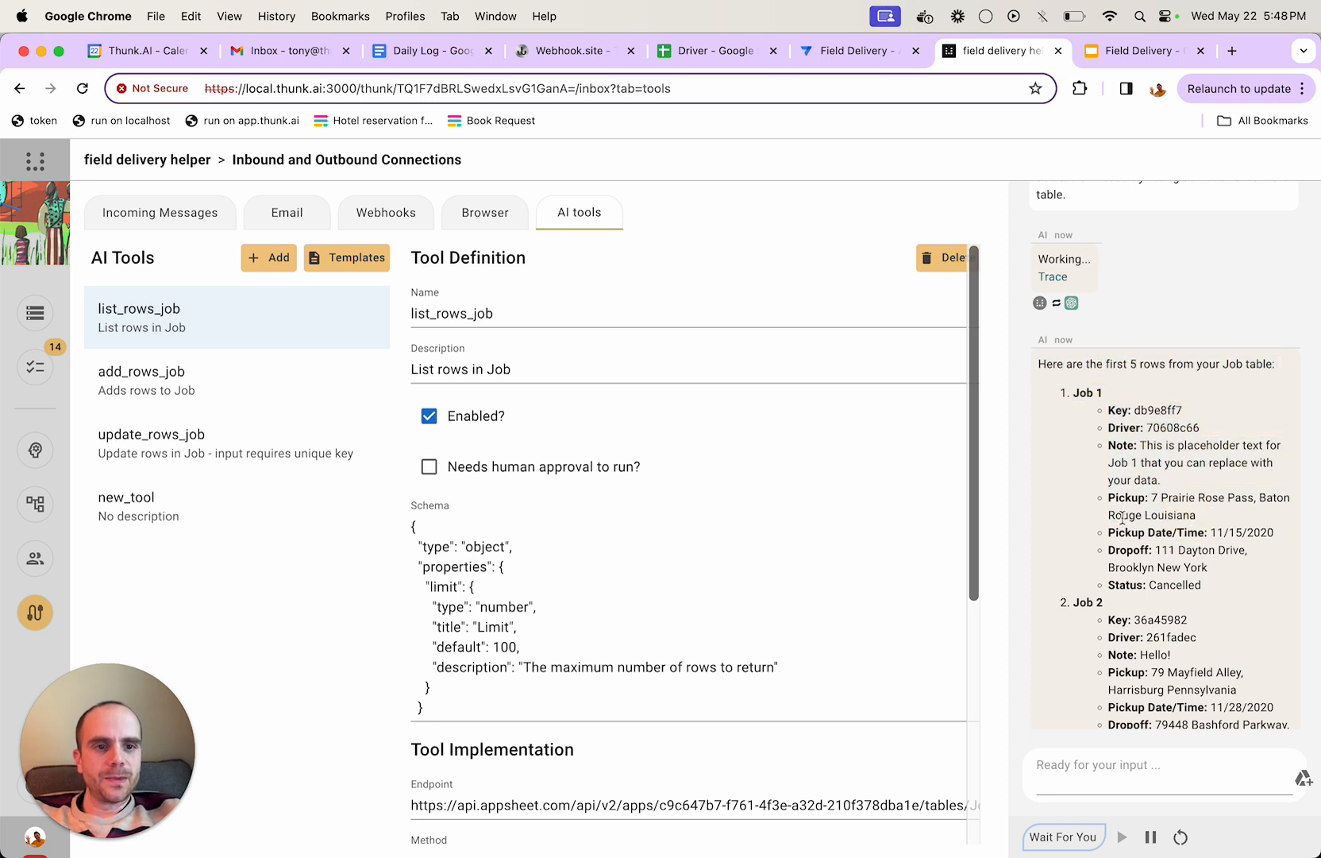
pyautogui.doubleClick(1159, 406)
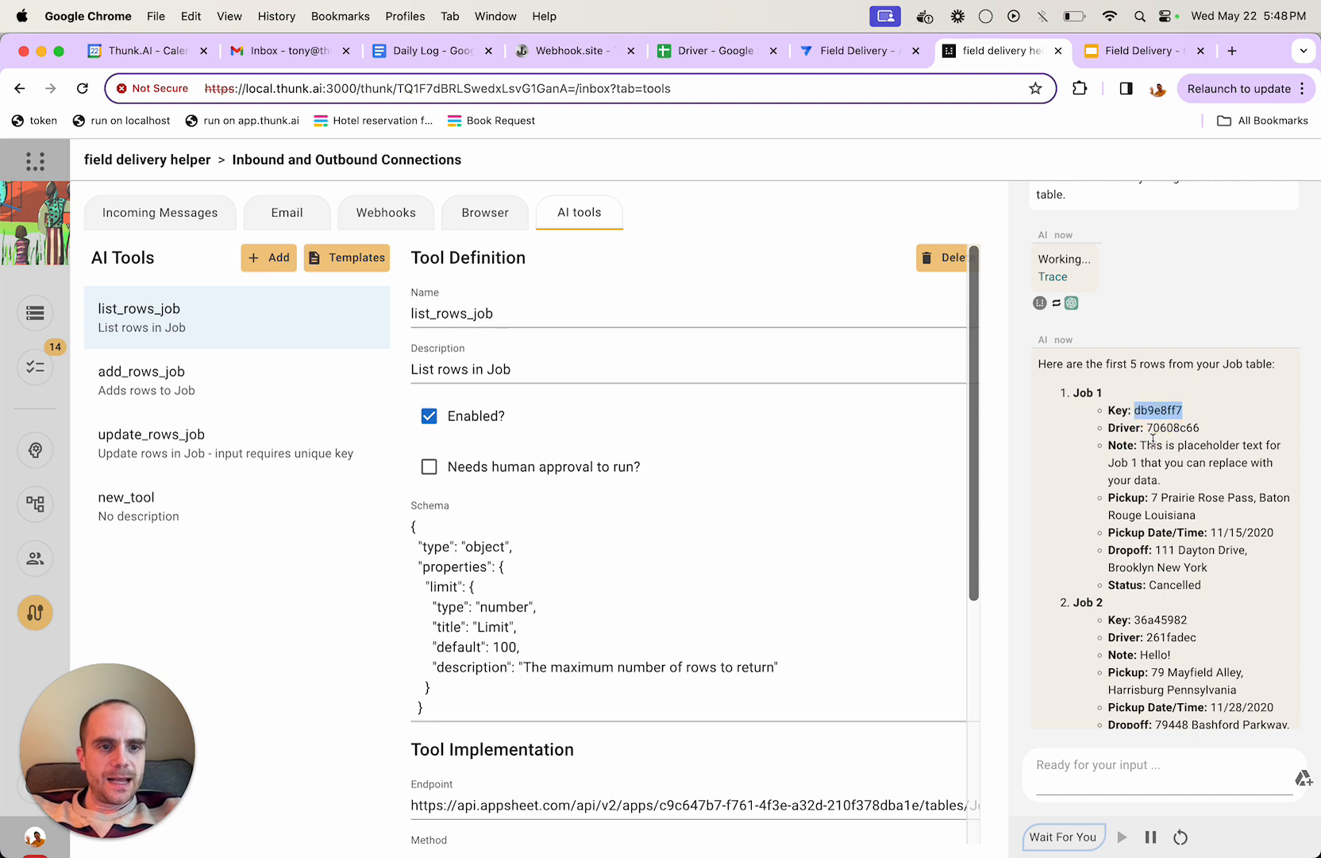
# Ask the AI in the chat to update the row with key db9e8ff7 to have the name "HELLO WORLD".
pyautogui.click(1151, 444)
pyautogui.scroll(-1, 1181, 524)
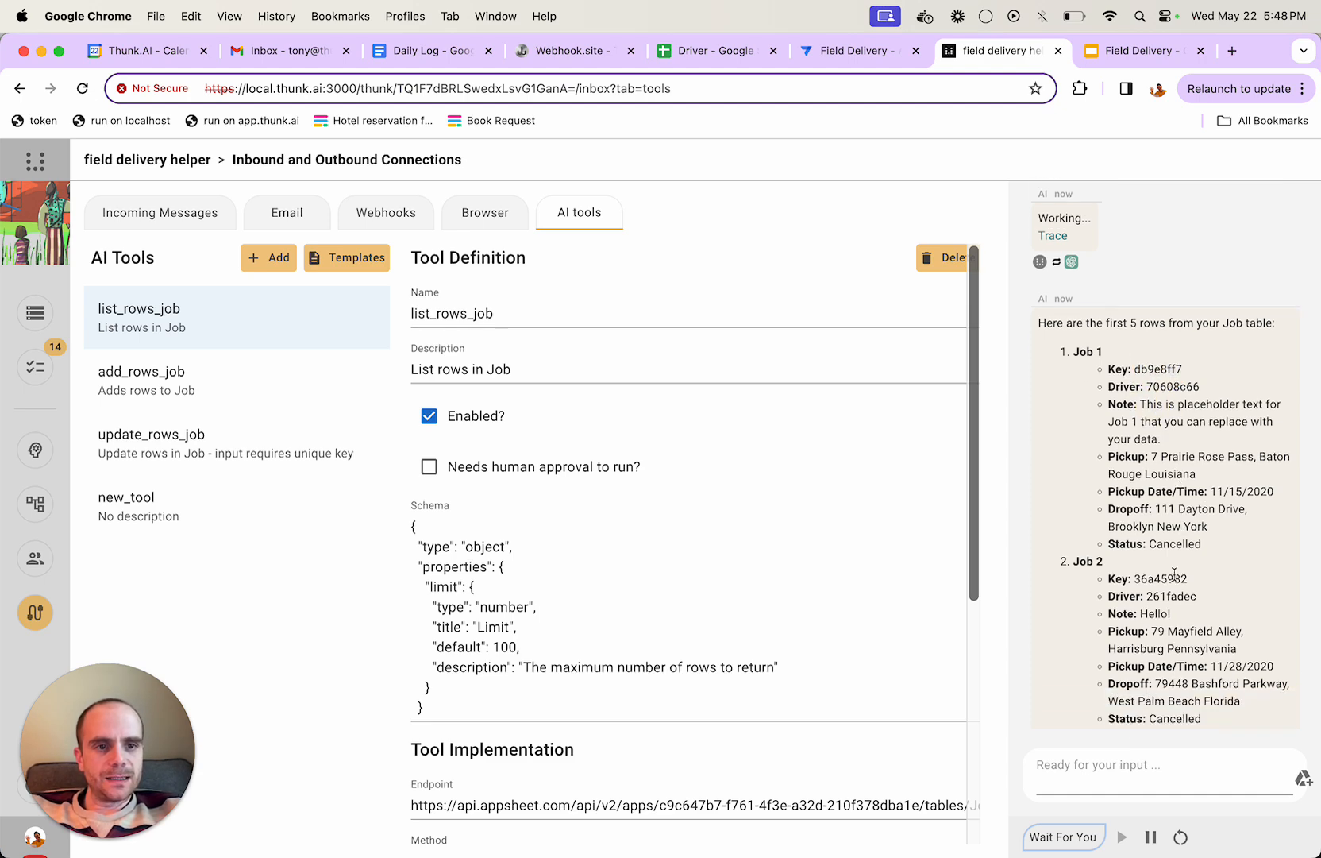
pyautogui.scroll(-10, 1181, 524)
pyautogui.click(1096, 758)
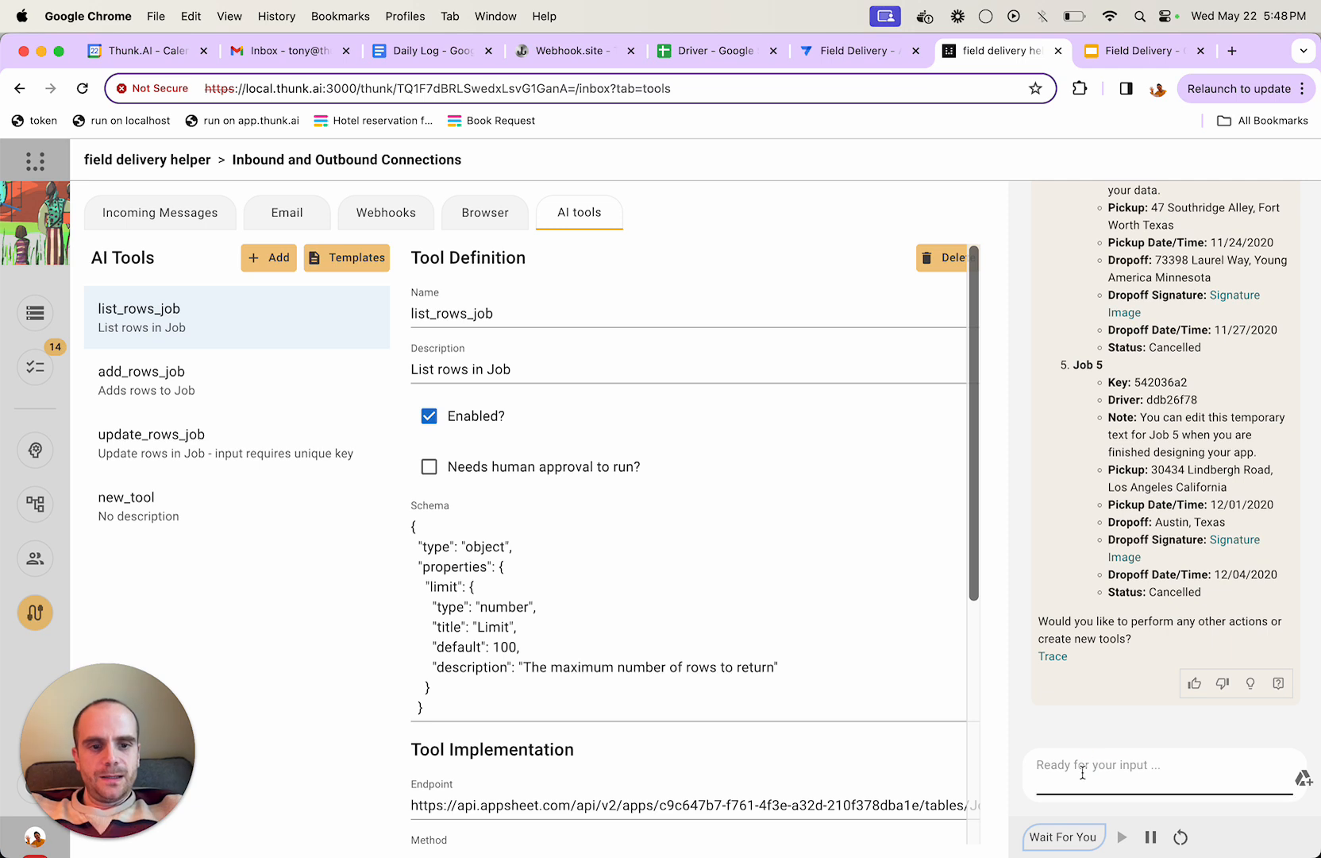
pyautogui.write('update')
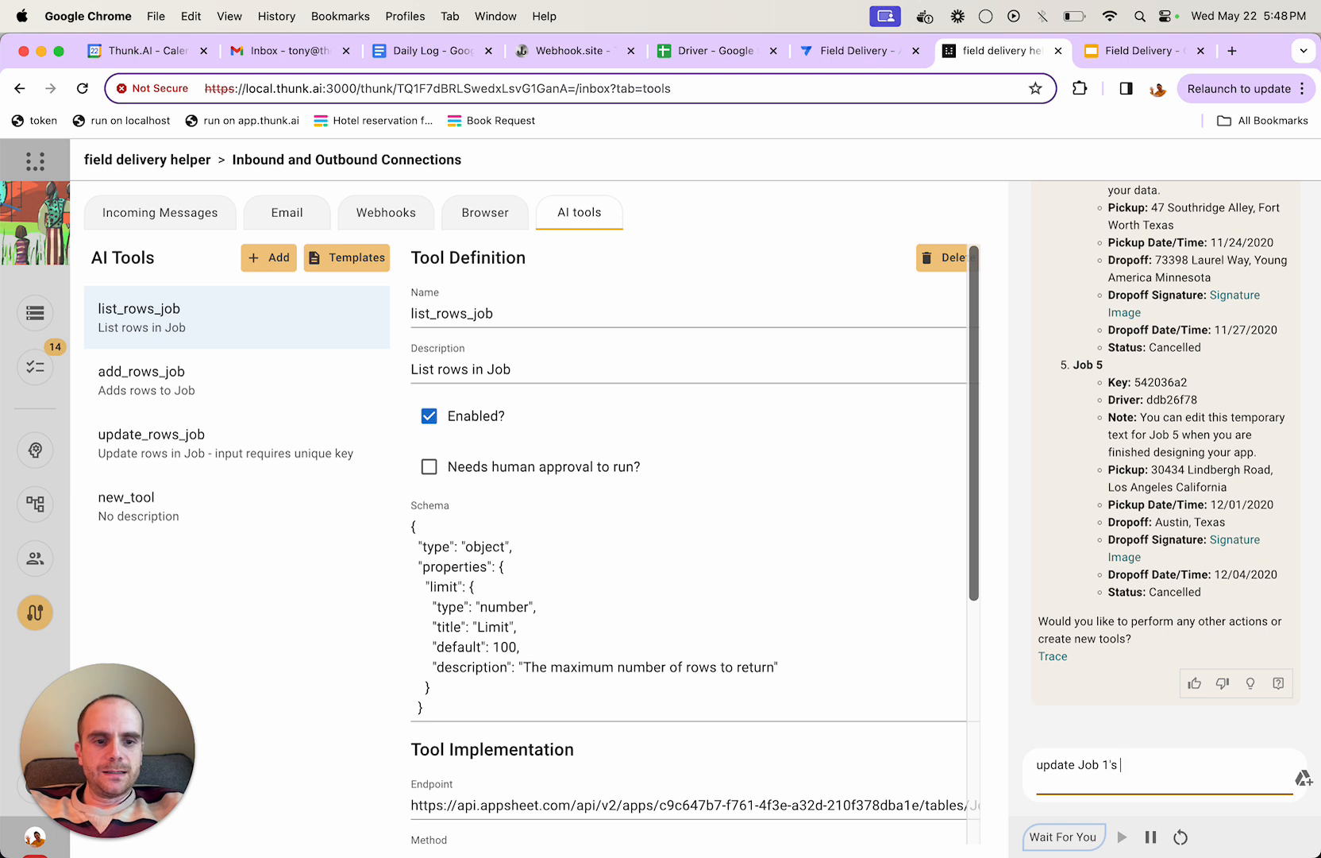
pyautogui.write(" Job 1's")
pyautogui.press('super+a')
pyautogui.write('update')
pyautogui.press('super+v')
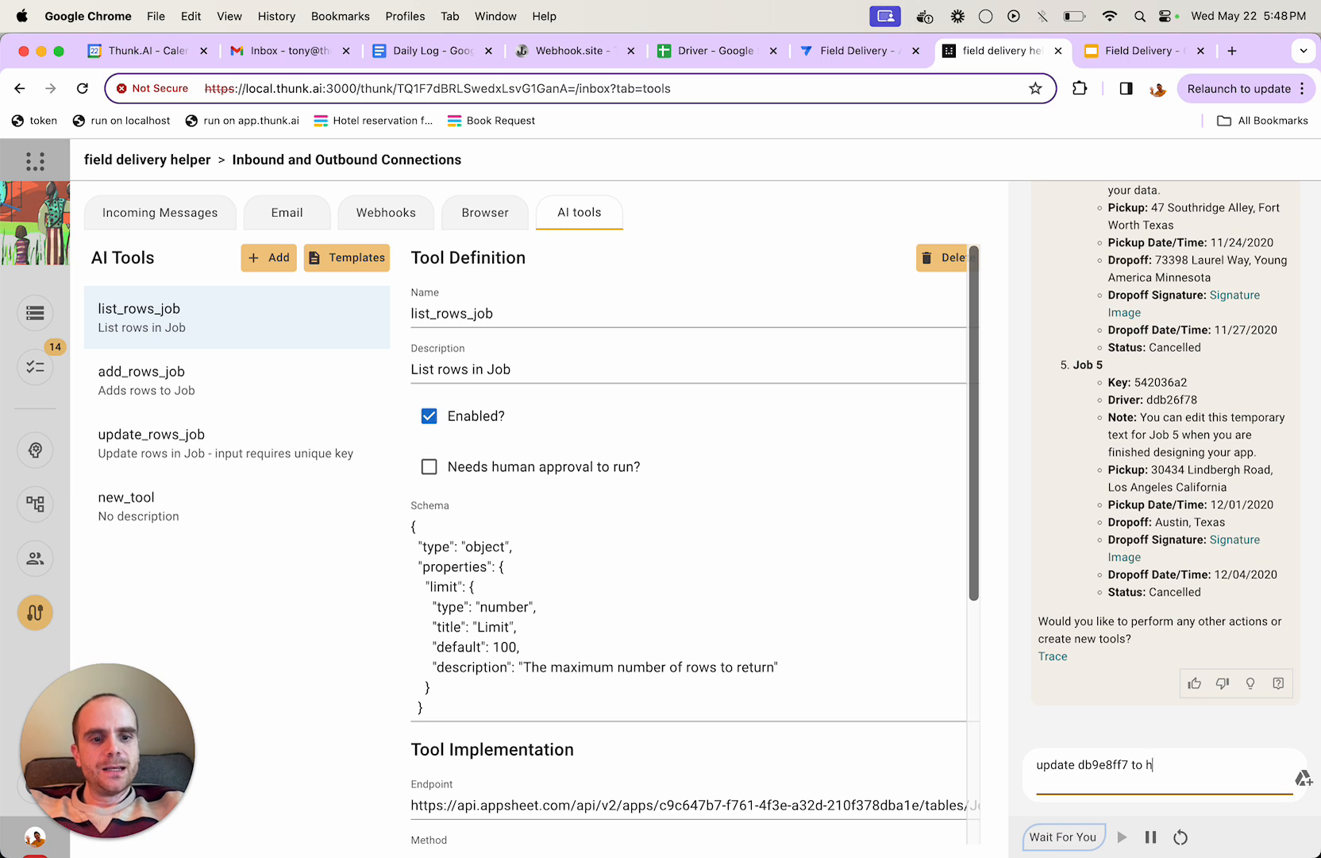
pyautogui.write('to have the na')
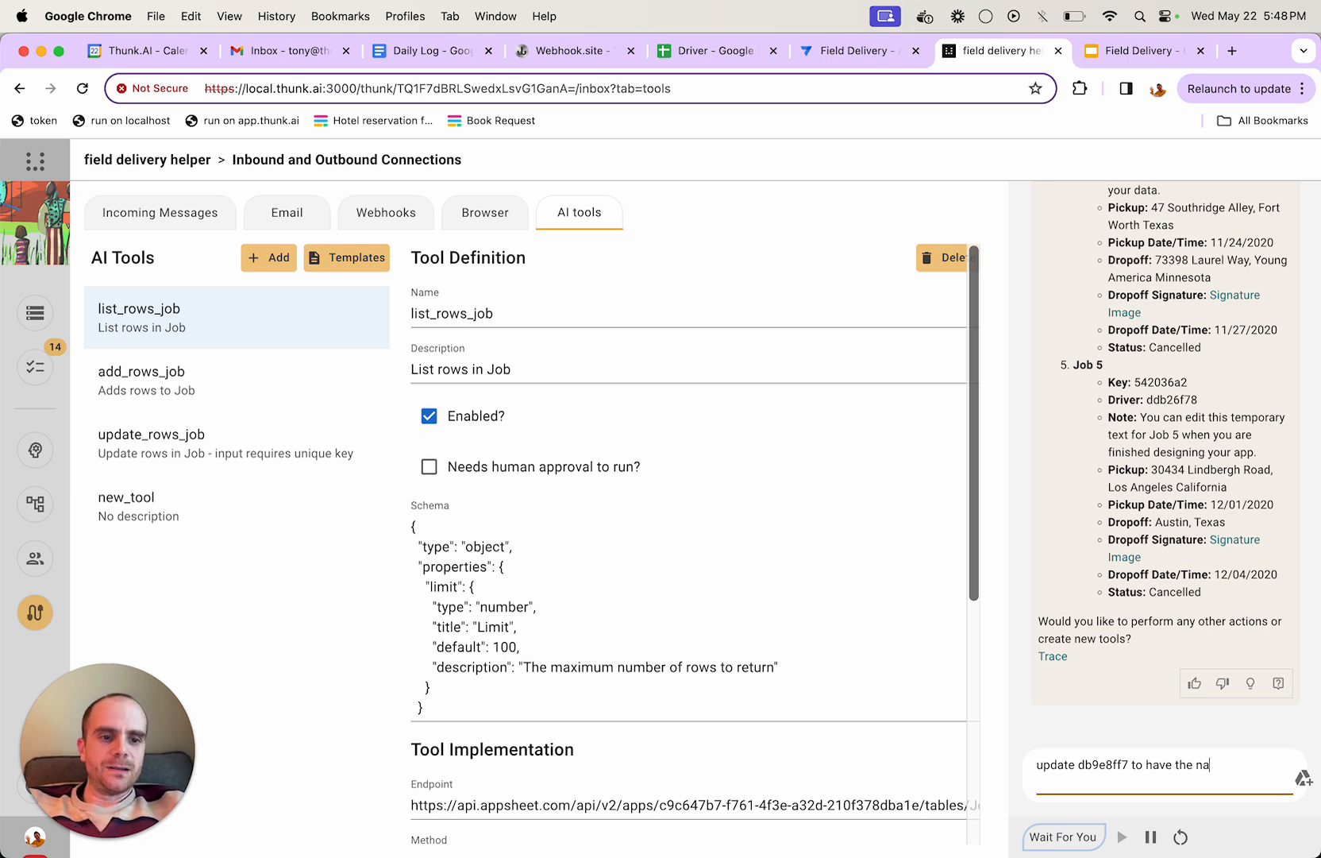
pyautogui.write('me "HELL')
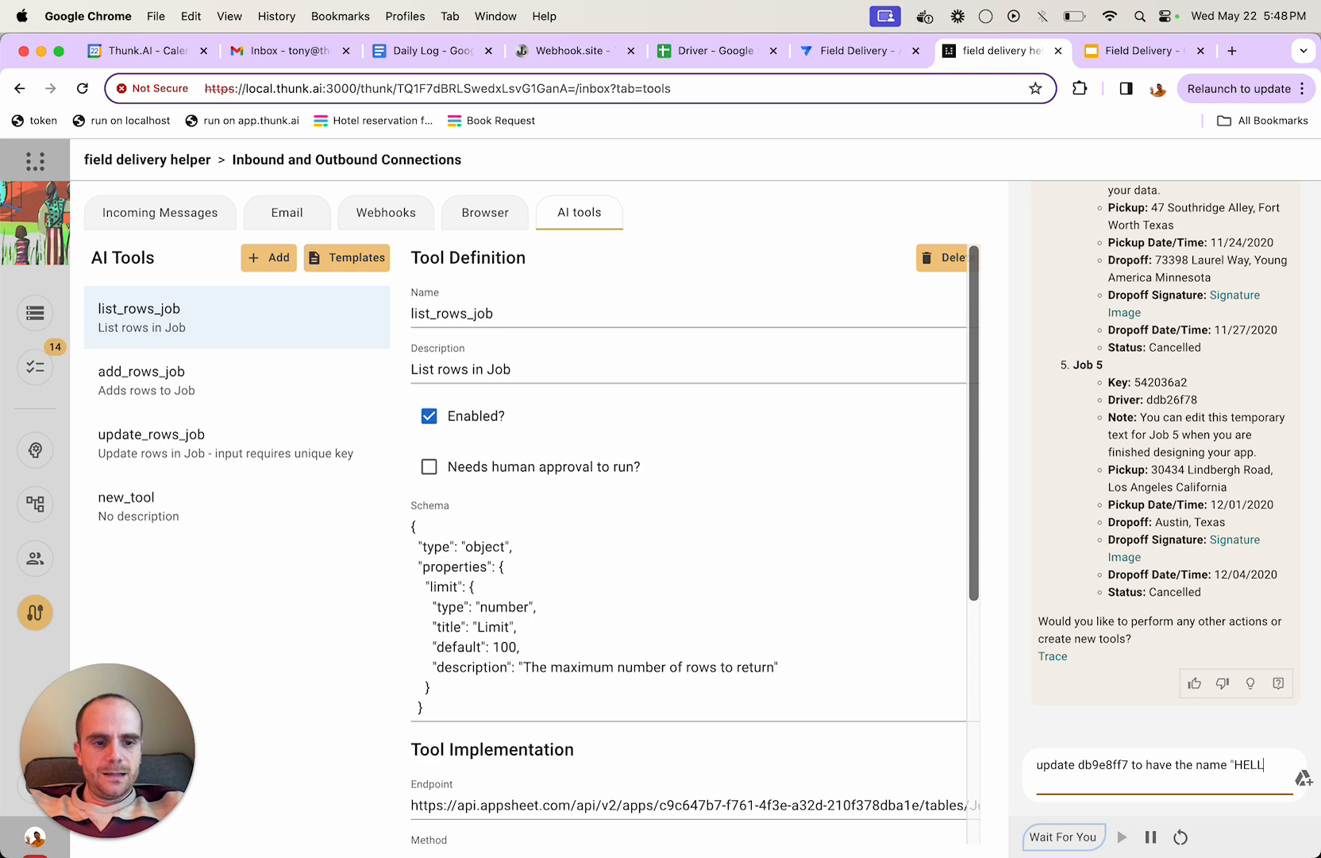
pyautogui.write('O WORLD"')
pyautogui.press('Return')
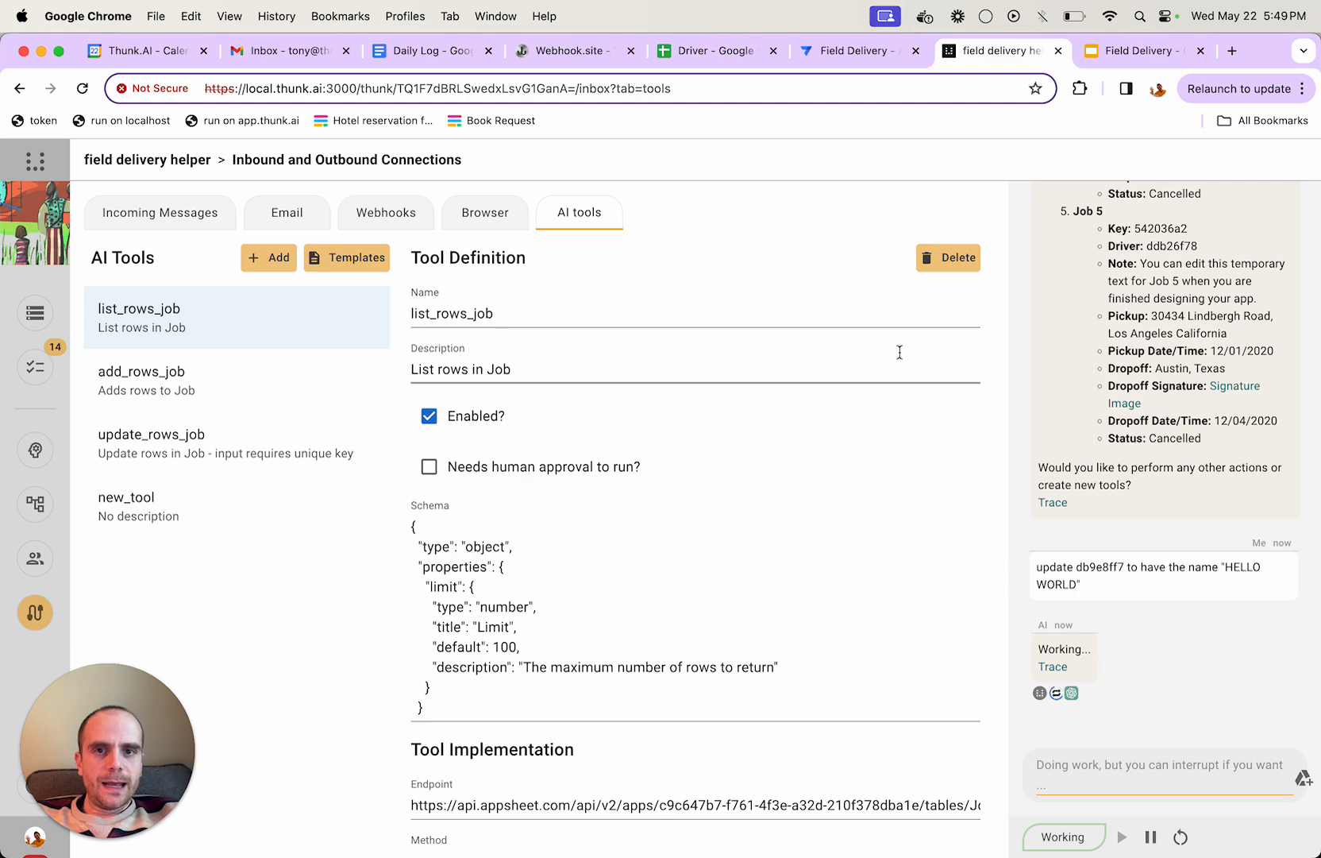
# Widen the Name column on the Driver spreadsheet's Job sheet to check row db9e8ff7's name, and return to the field delivery helper.
pyautogui.click(728, 60)
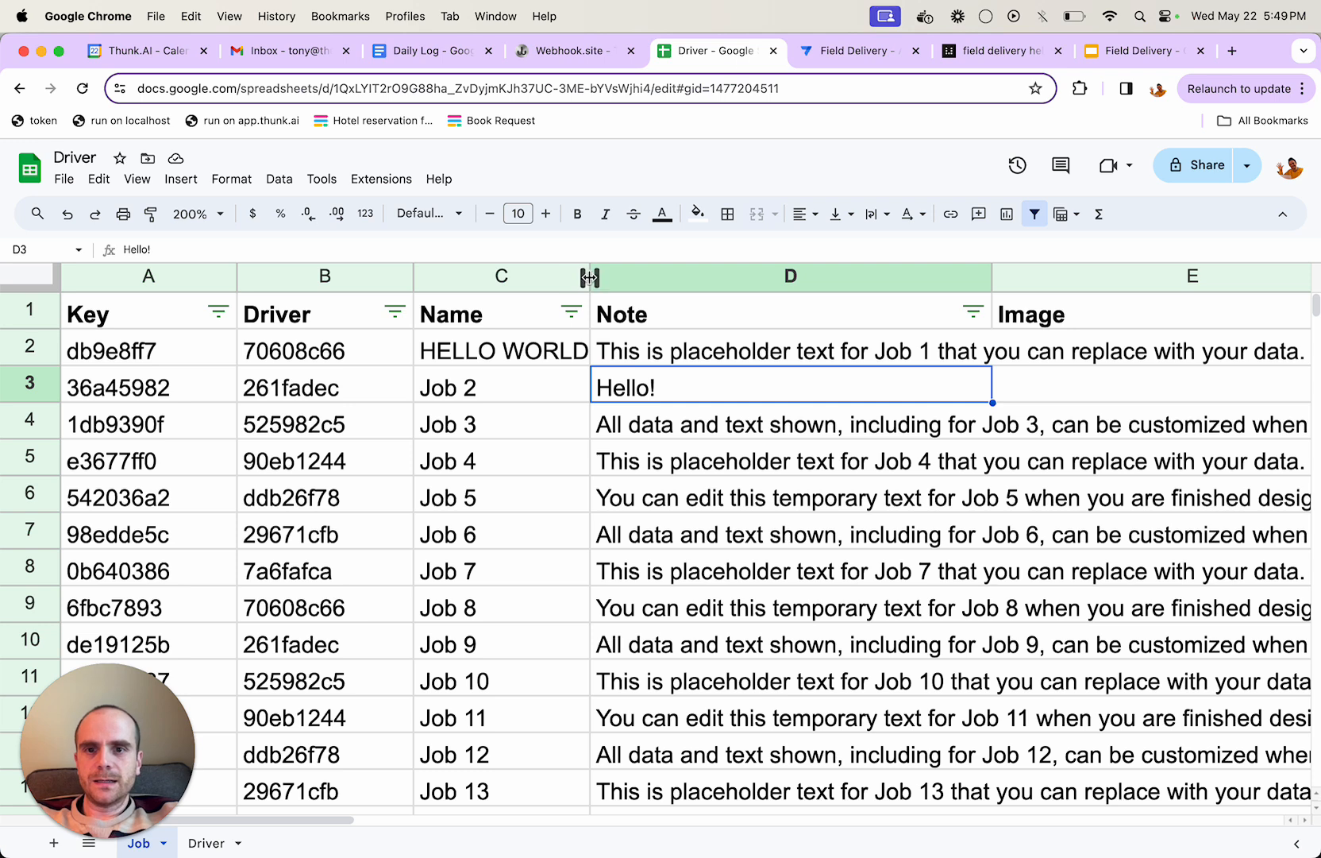
pyautogui.moveTo(590, 275); pyautogui.dragTo(671, 275)
pyautogui.click(516, 358)
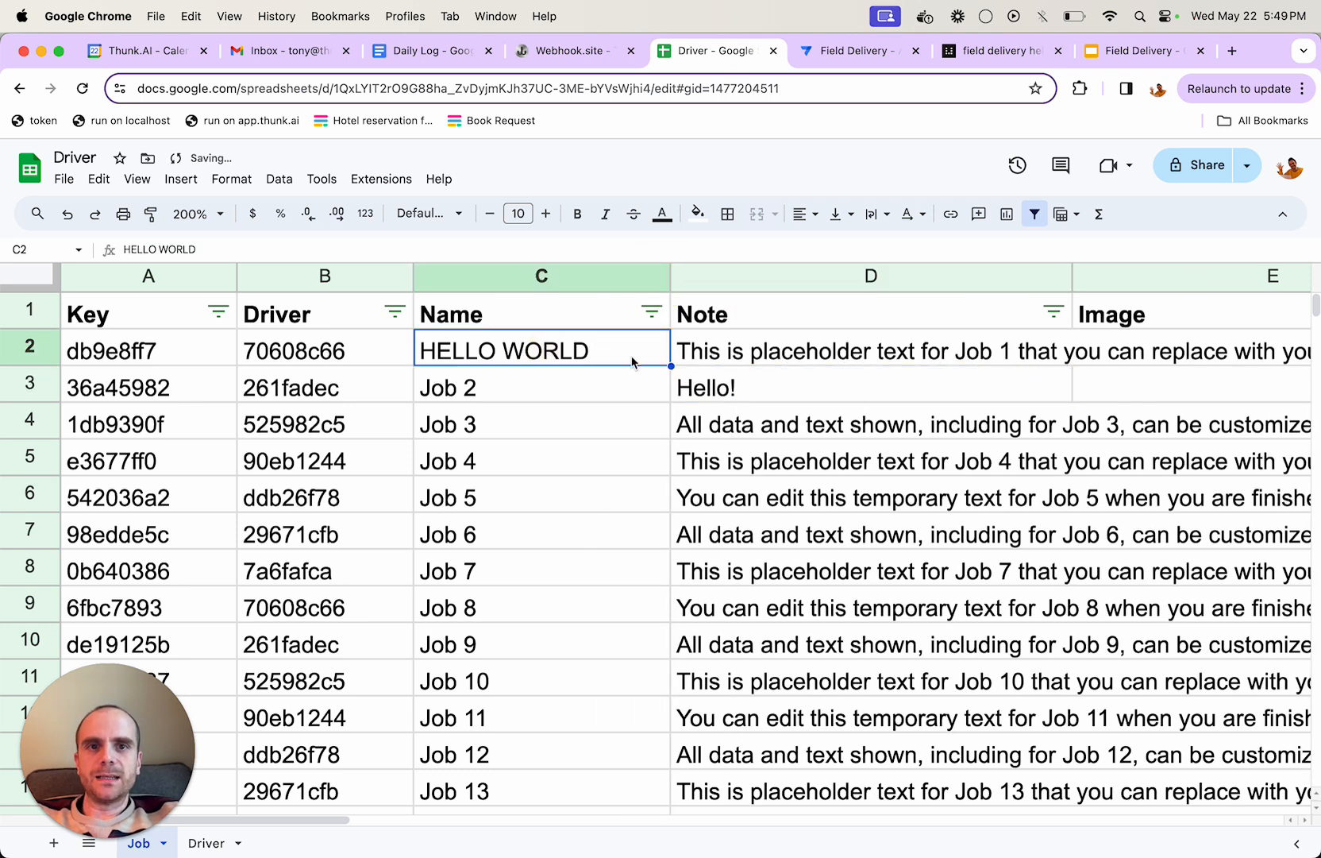
pyautogui.click(855, 50)
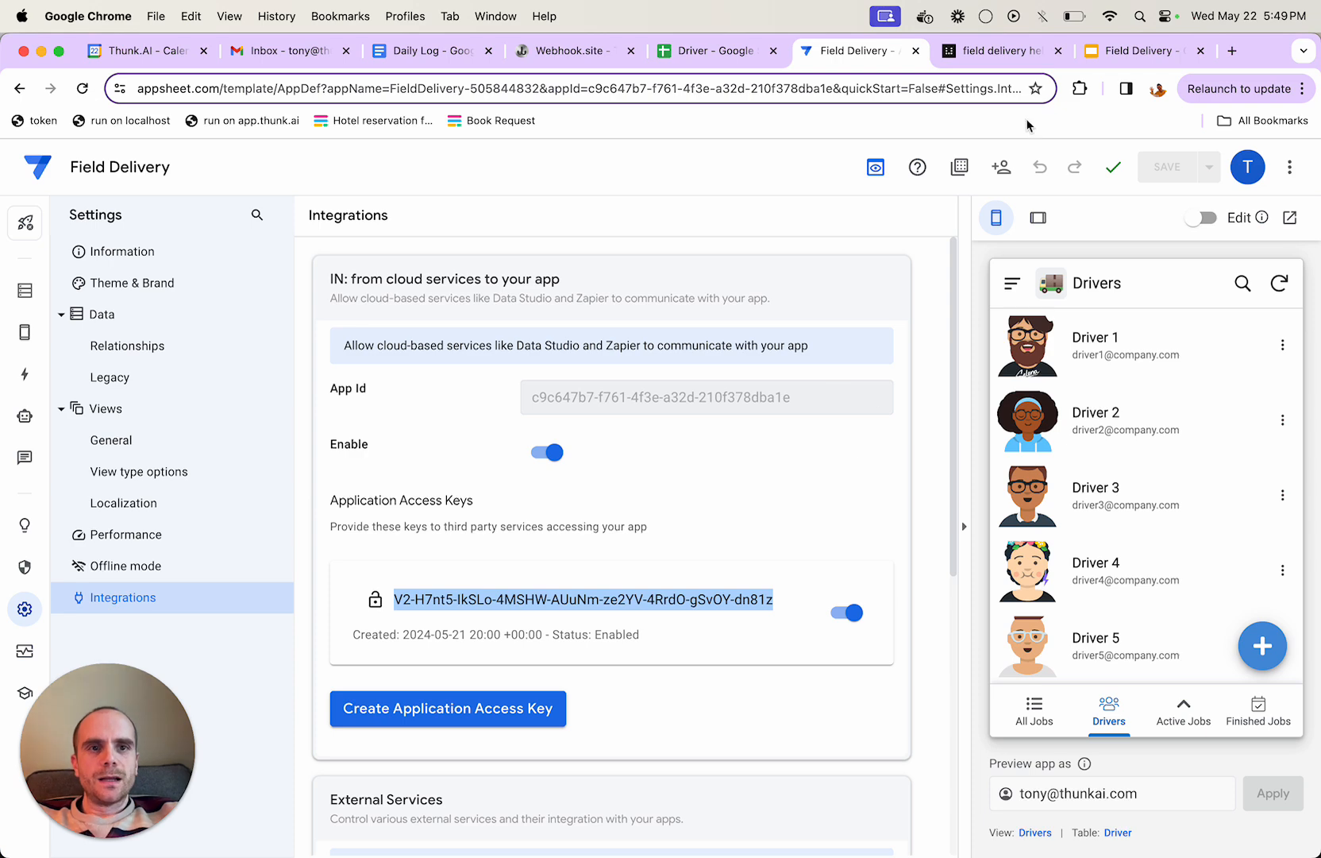
pyautogui.click(996, 50)
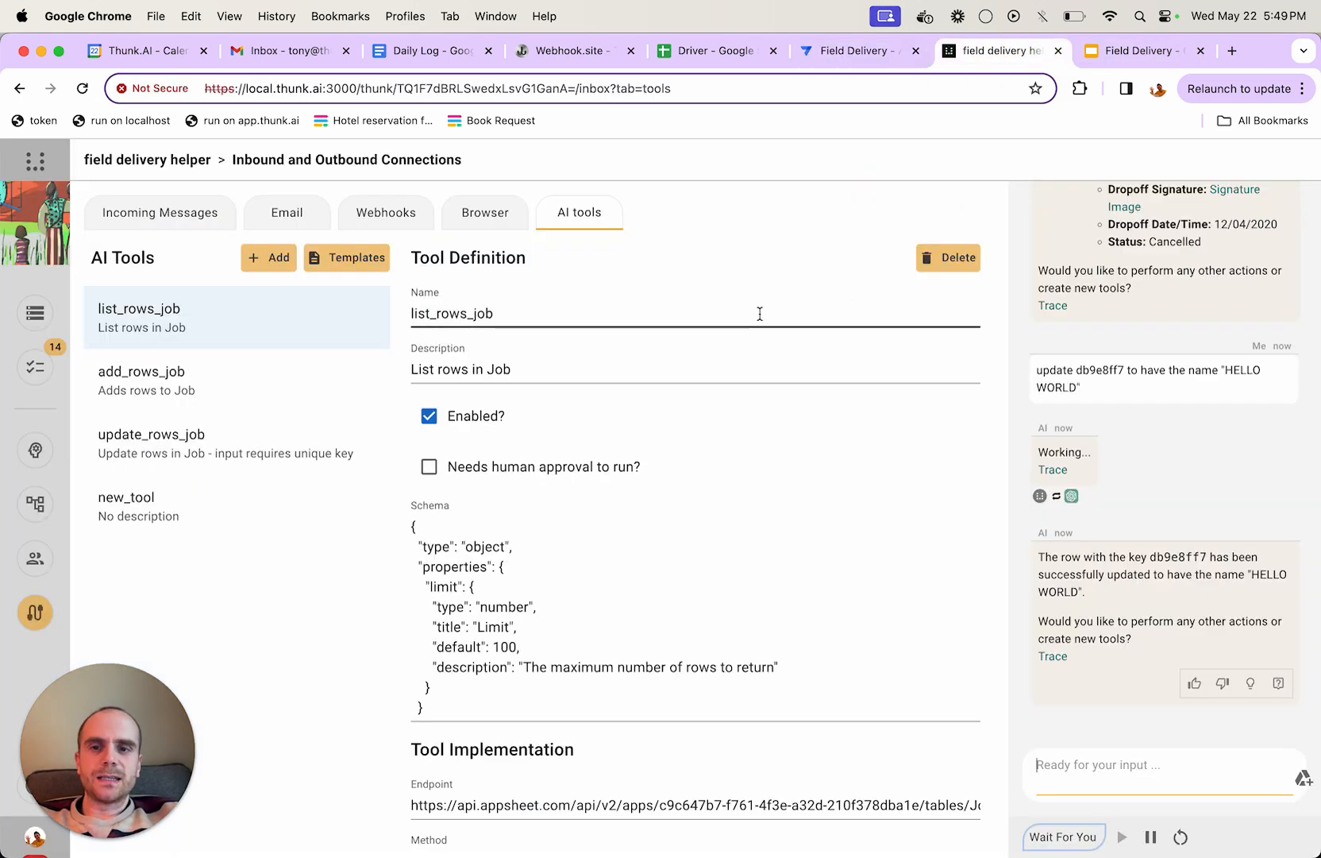